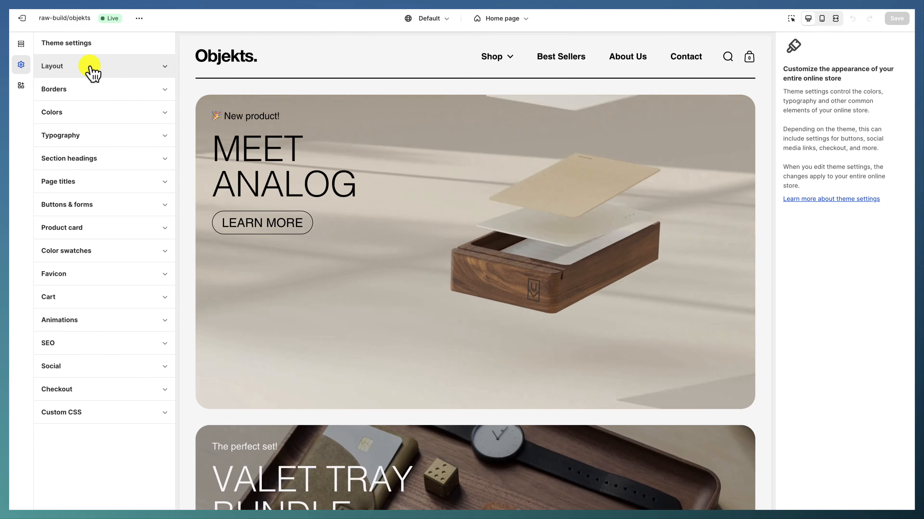
Step: Browse the theme settings for layout, borders, colors and typography
click(94, 73)
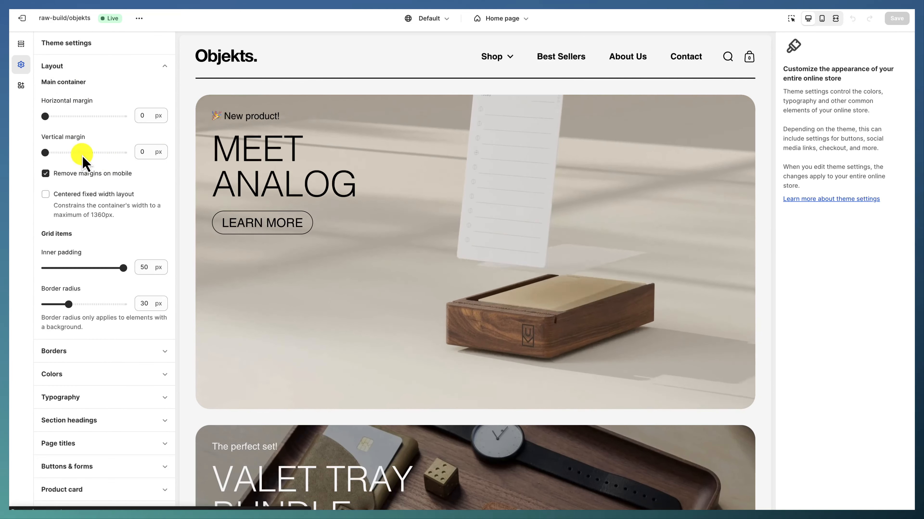
click(99, 68)
click(89, 91)
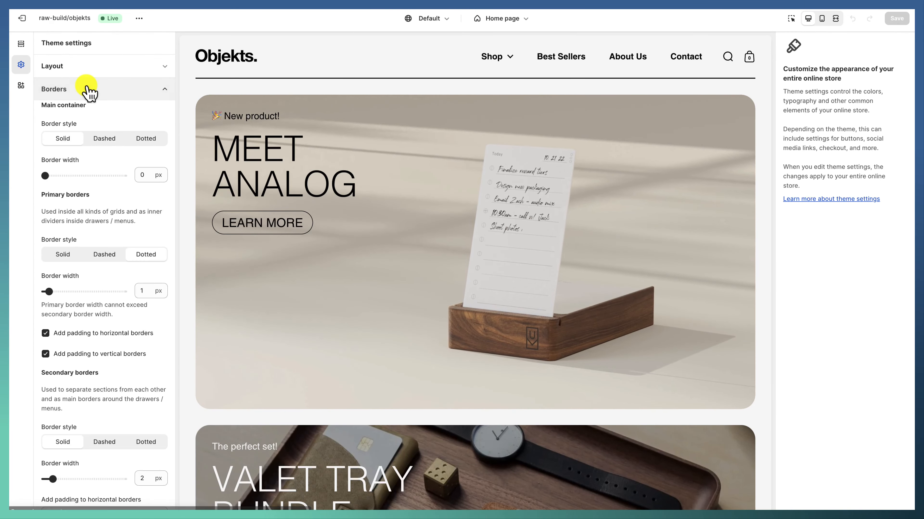
click(83, 113)
click(80, 137)
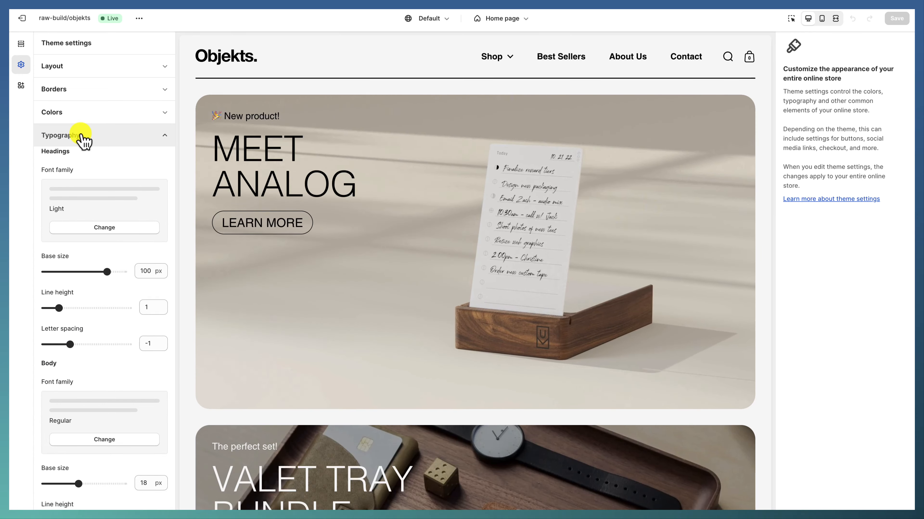
click(84, 138)
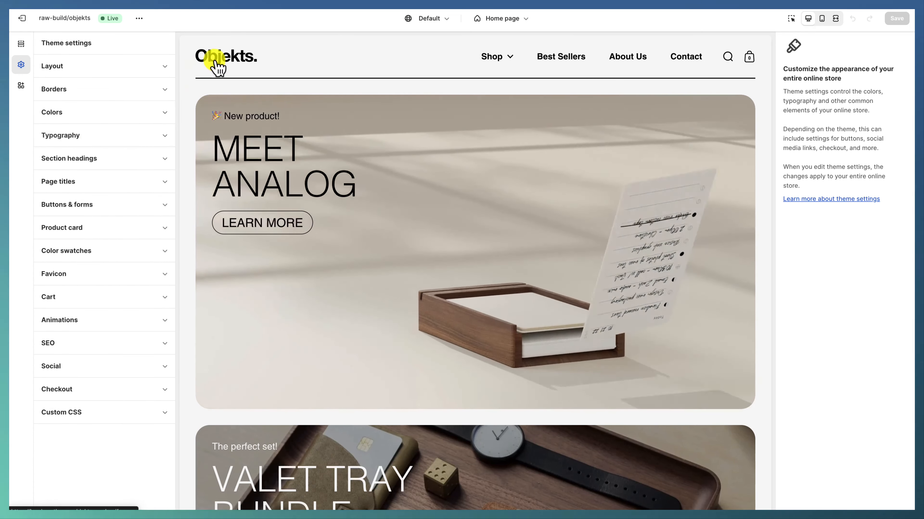
Step: Open the home page's Header section and examine its logo, menu, layout, menu design, submenu and behaviour settings
click(26, 43)
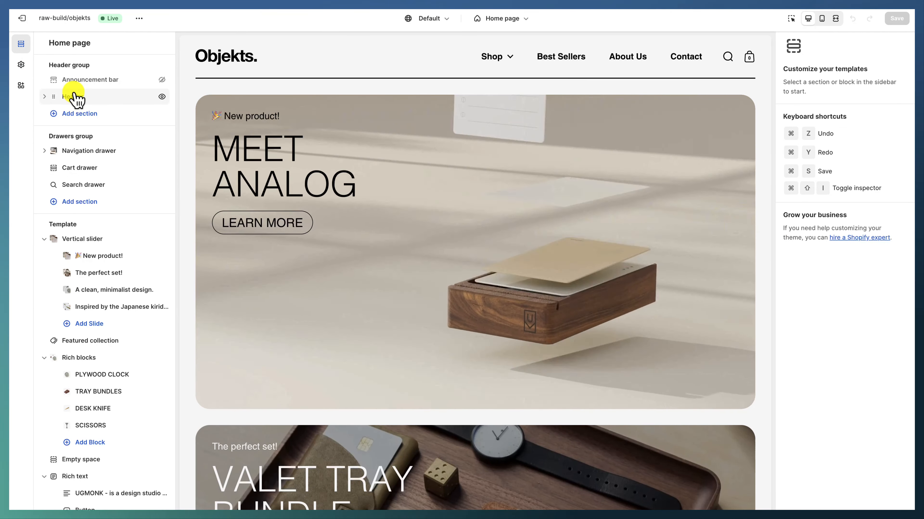
click(76, 98)
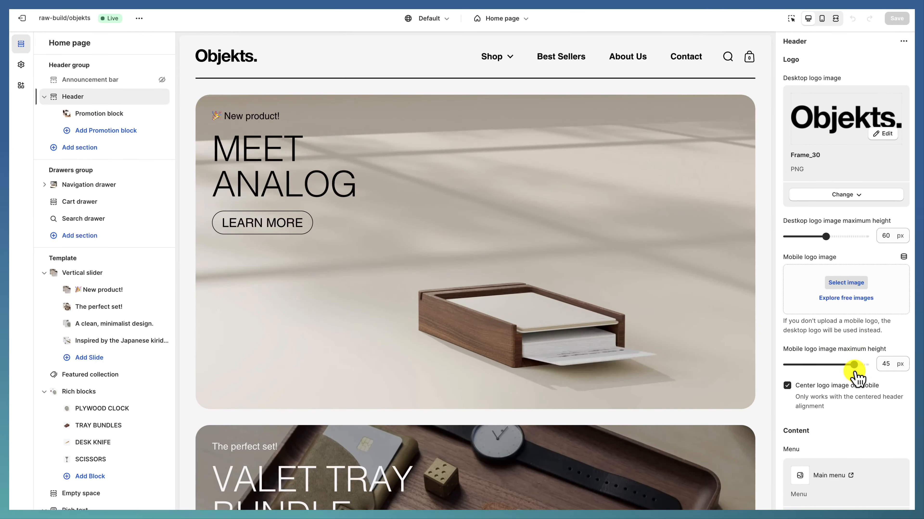
scroll(829, 320, down, 3)
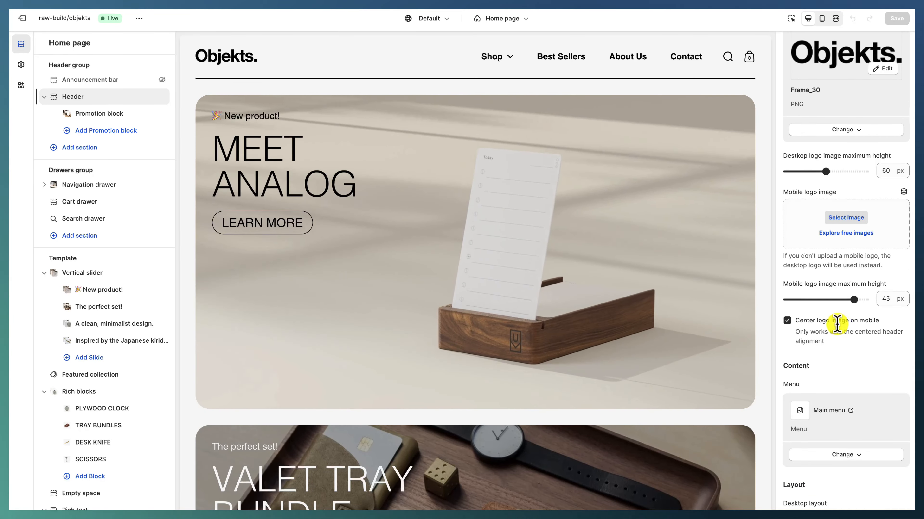
scroll(837, 325, down, 5)
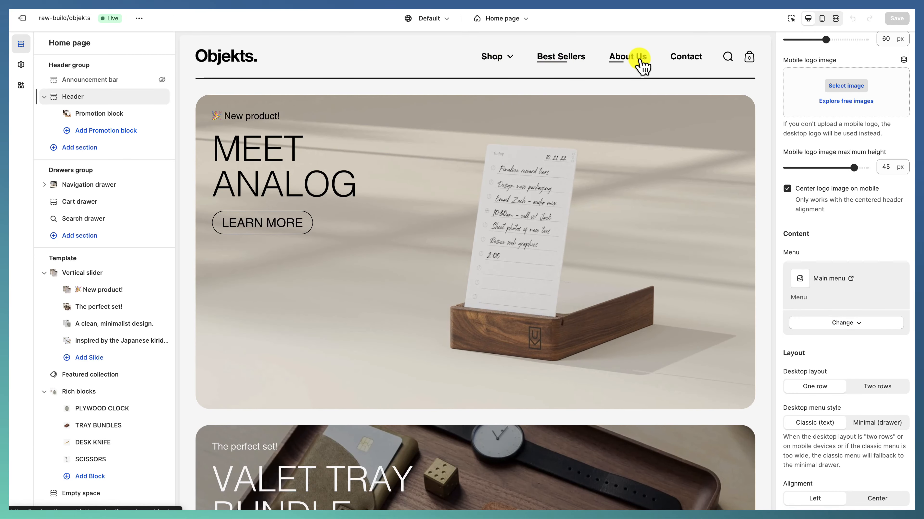
scroll(823, 379, down, 2)
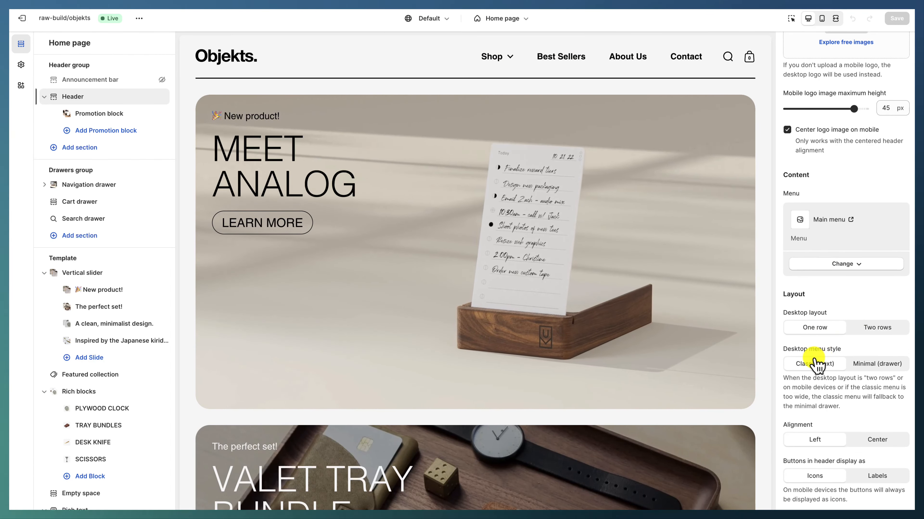
scroll(816, 369, down, 2)
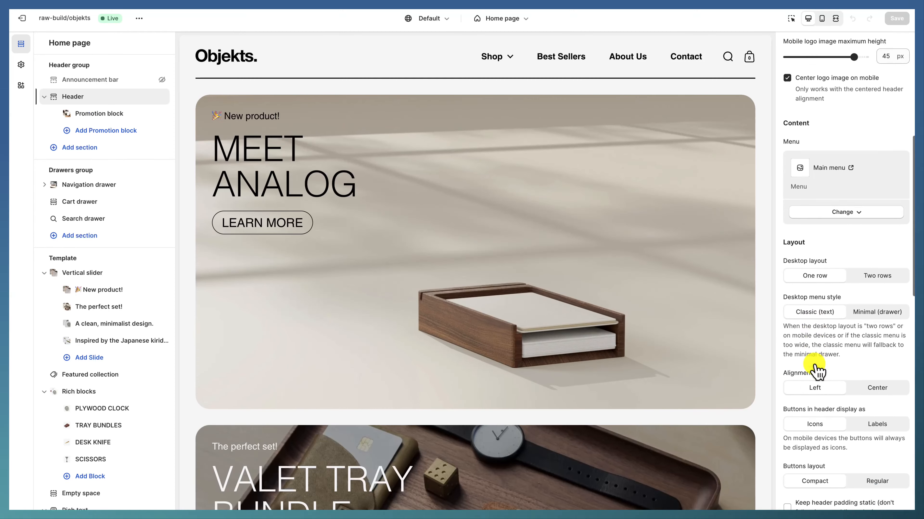
scroll(816, 364, down, 2)
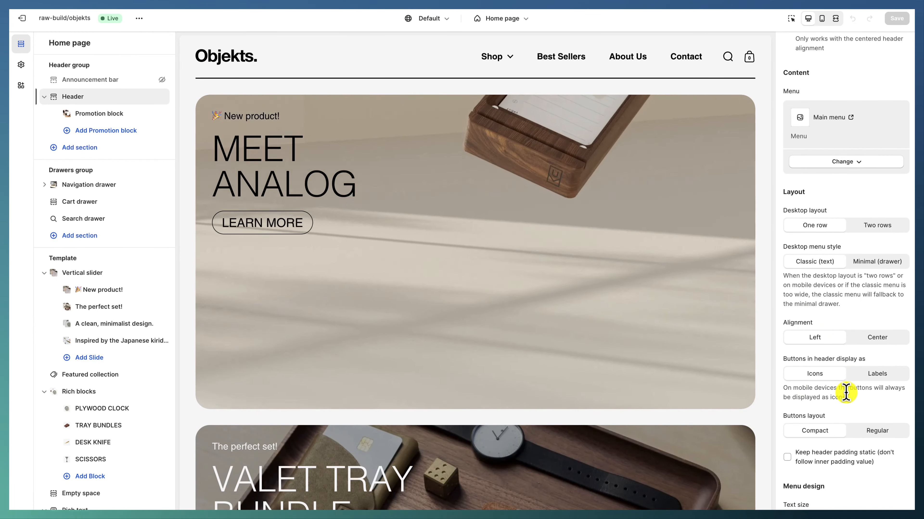
scroll(835, 386, down, 4)
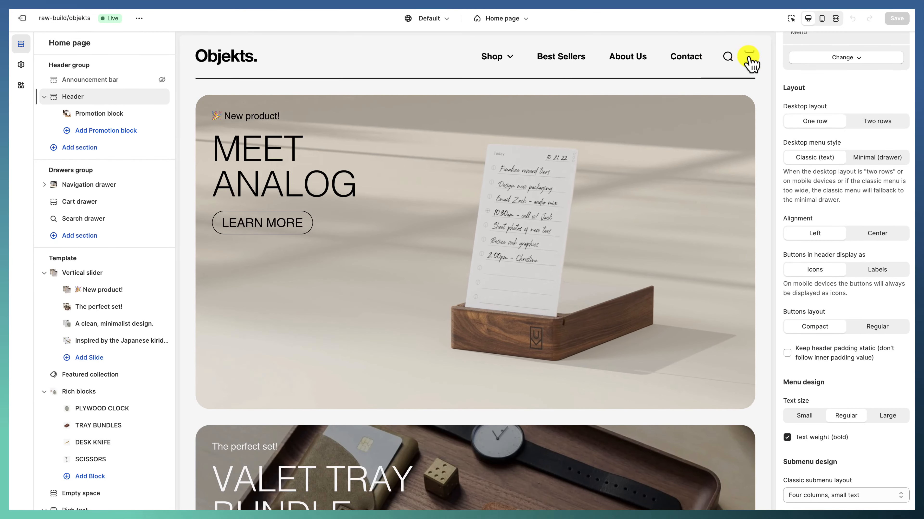
scroll(872, 374, down, 6)
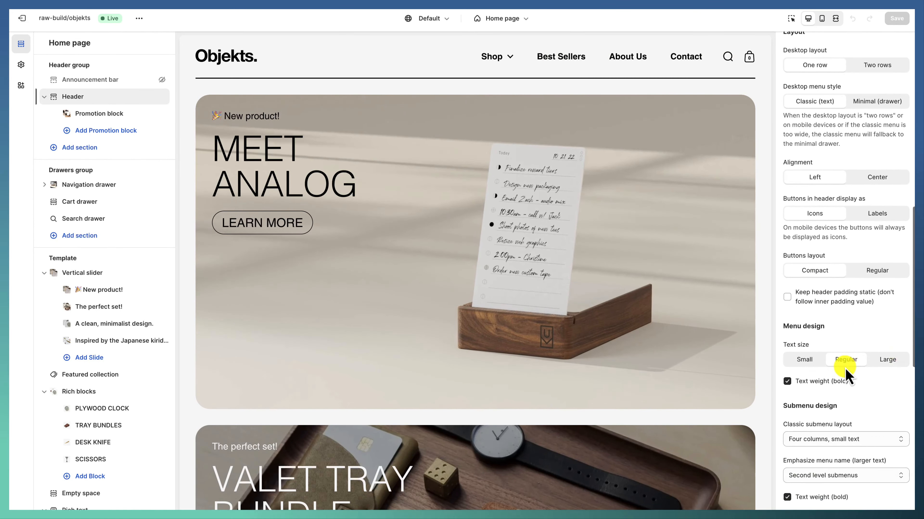
scroll(838, 364, down, 1)
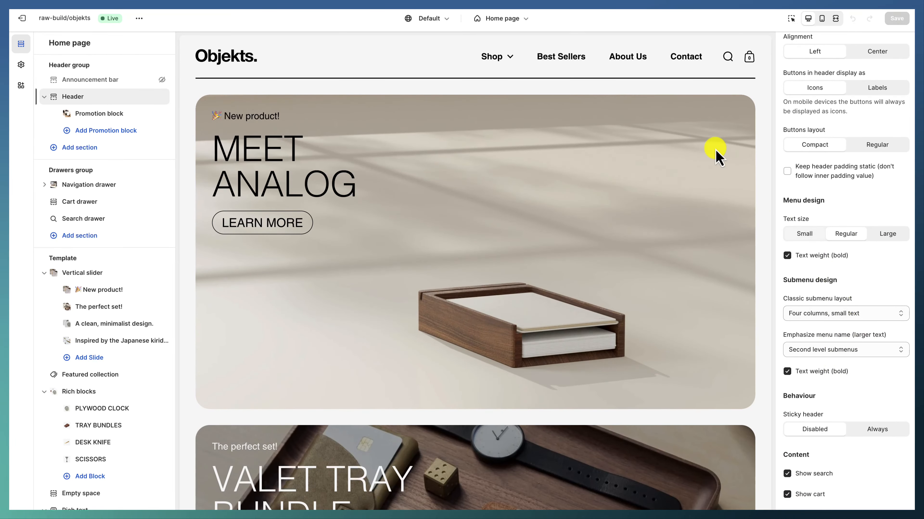
Step: Examine the Shop dropdown and expand its nested Categories and Shop items in the store's Main menu navigation
mouse_move(487, 62)
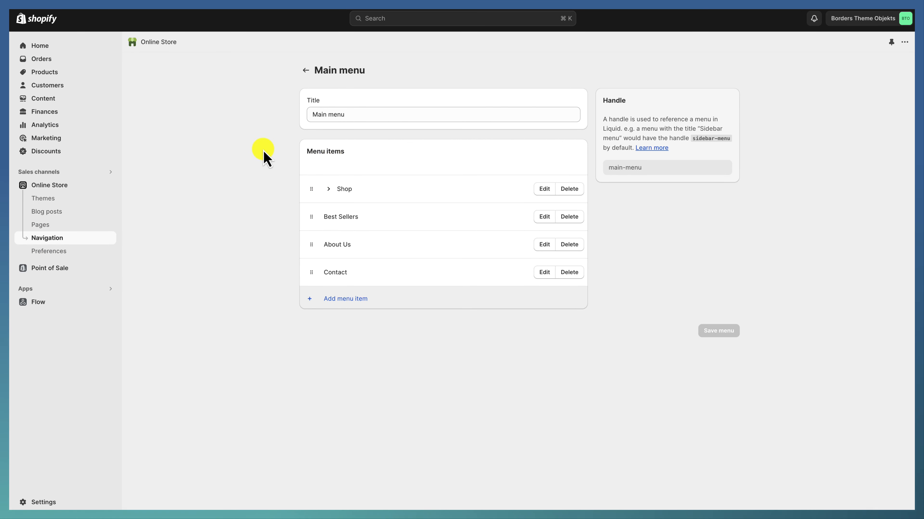
click(328, 189)
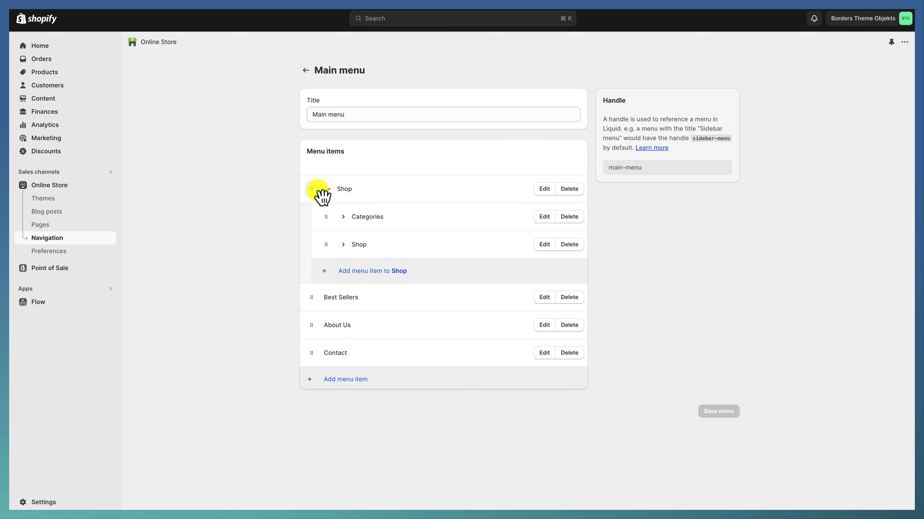
click(343, 217)
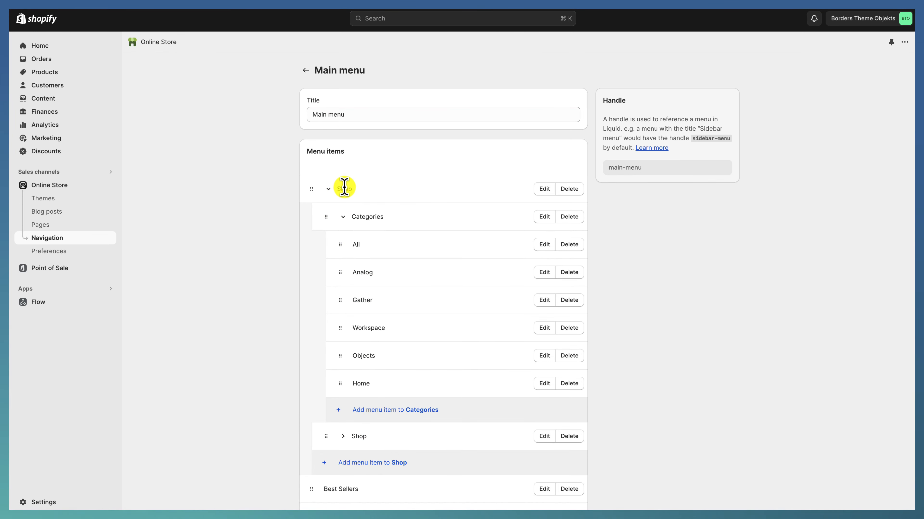
drag(351, 217, 384, 218)
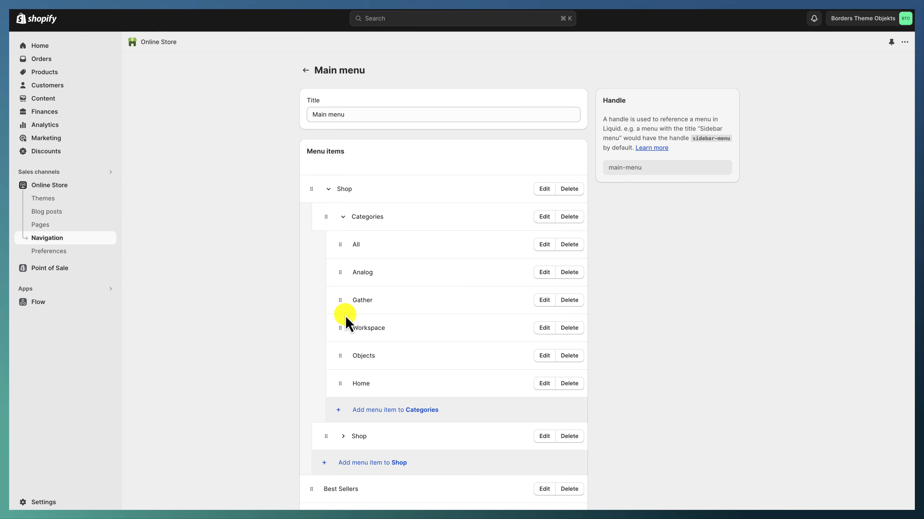
click(345, 436)
scroll(363, 361, down, 3)
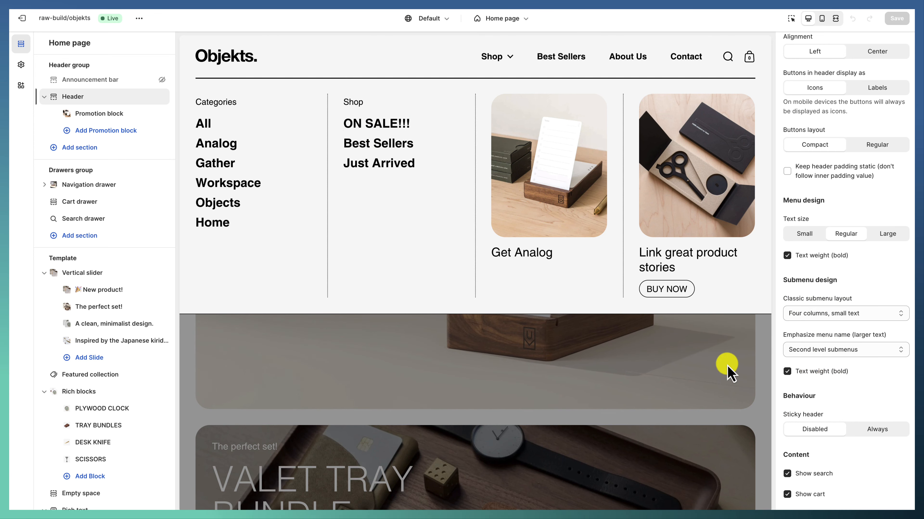
Step: Review the remaining Header options and the Promotion block's menu handle and promotion settings in the theme editor
scroll(840, 407, down, 3)
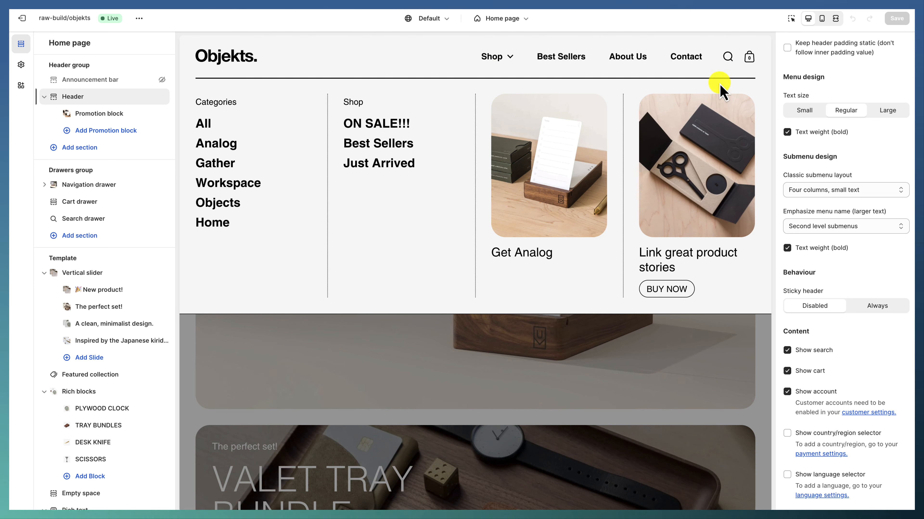
click(104, 113)
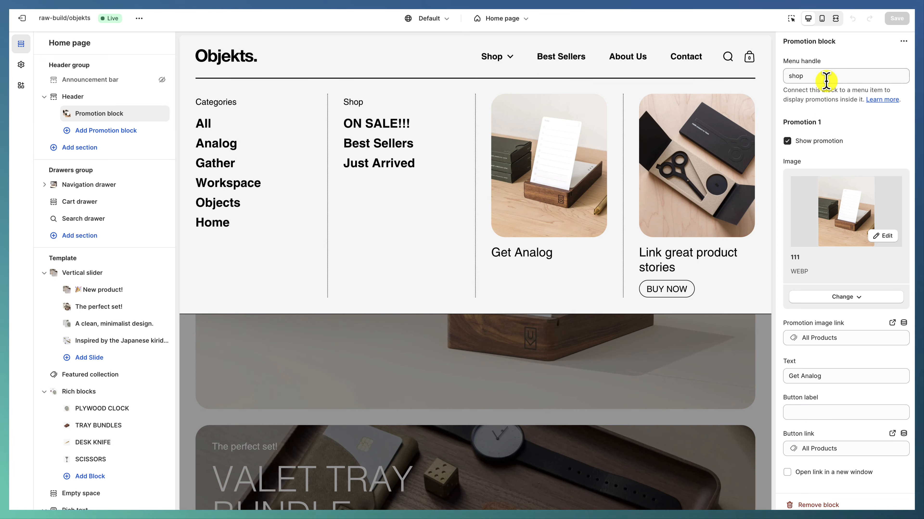
drag(824, 78, 823, 59)
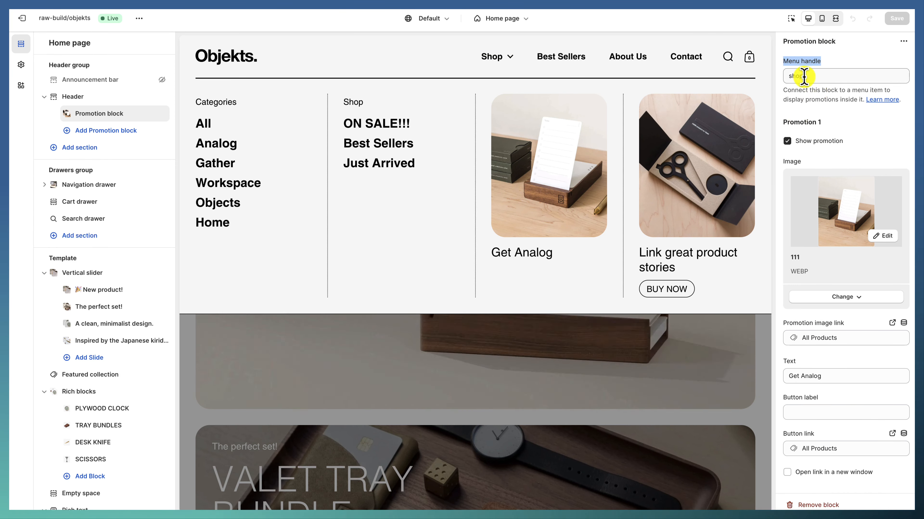
click(93, 101)
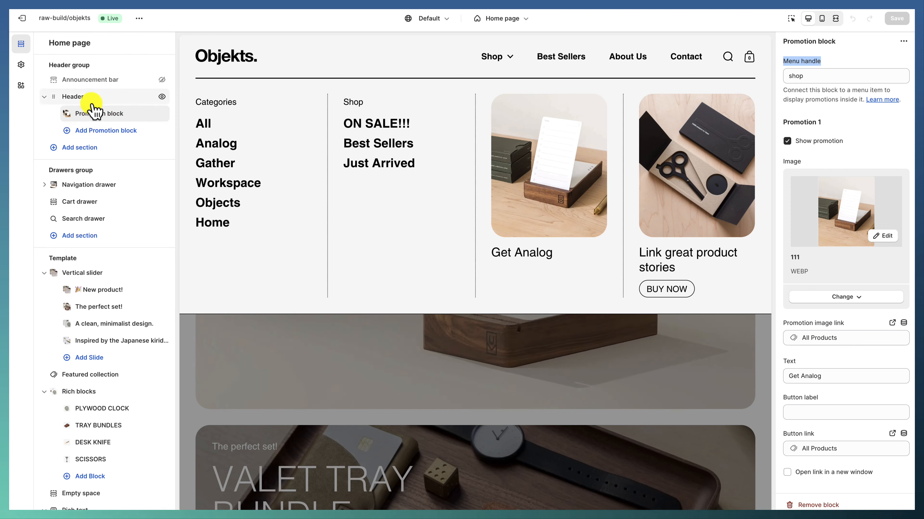
Step: Examine the Navigation drawer settings and its Collections block, along with the Collections menu in the store navigation
click(105, 186)
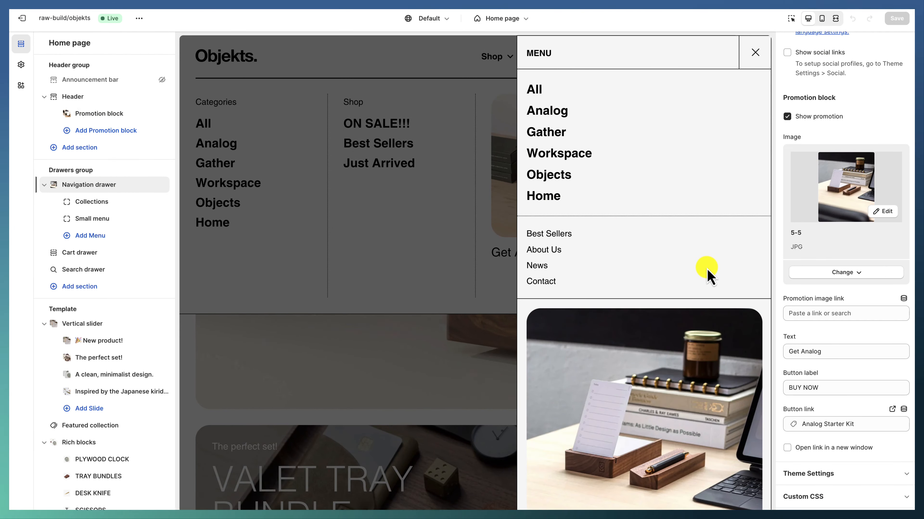
scroll(838, 145, up, 5)
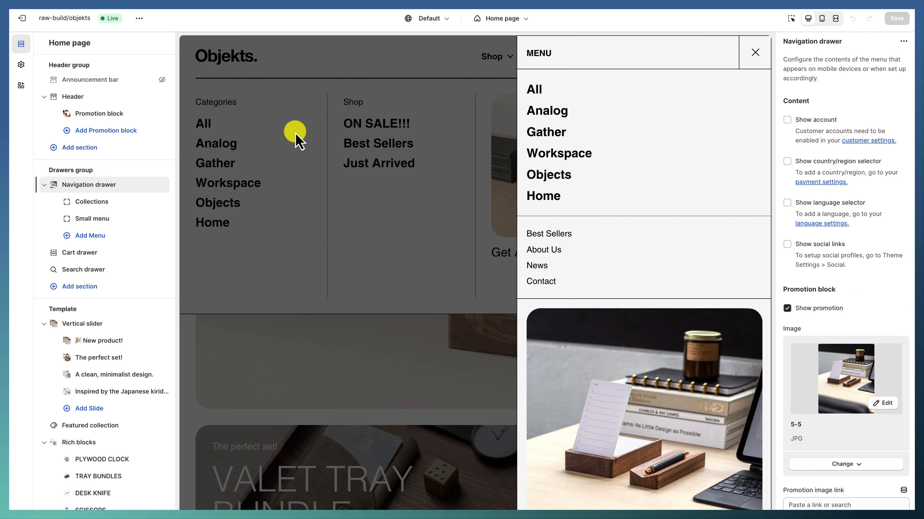
click(91, 211)
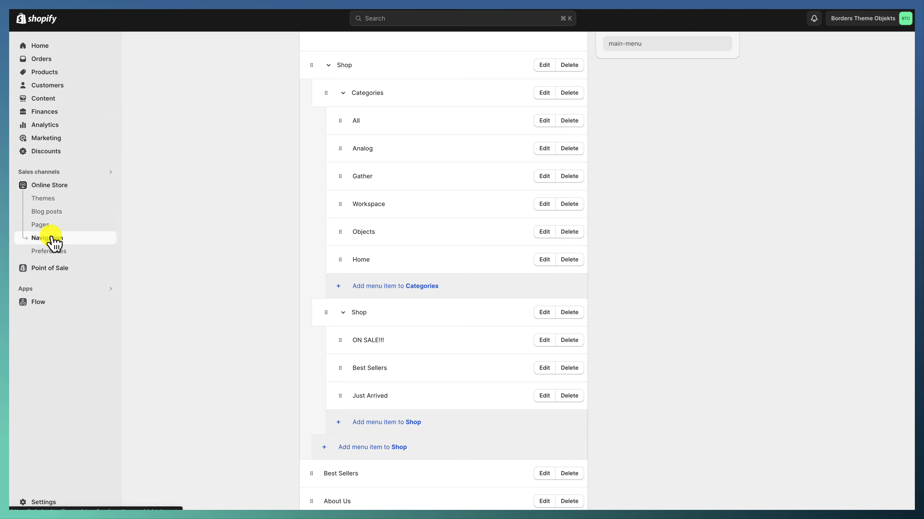
click(53, 239)
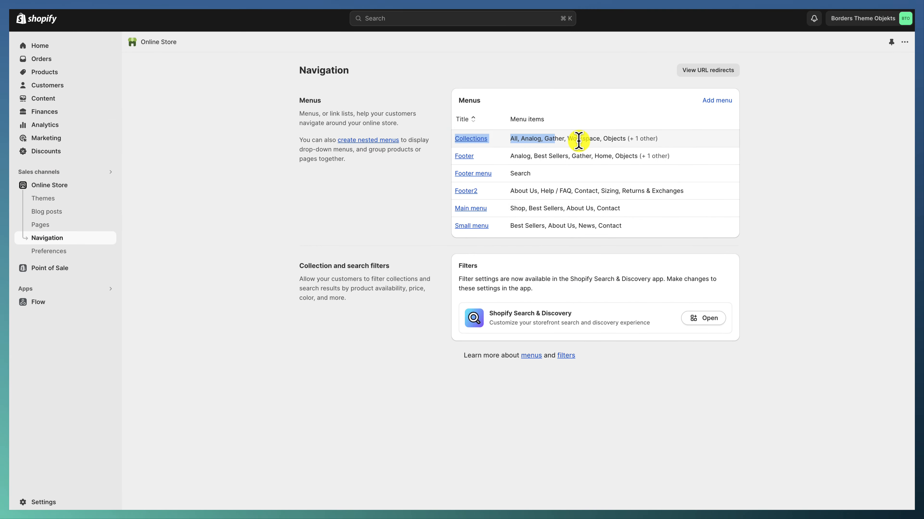
click(479, 140)
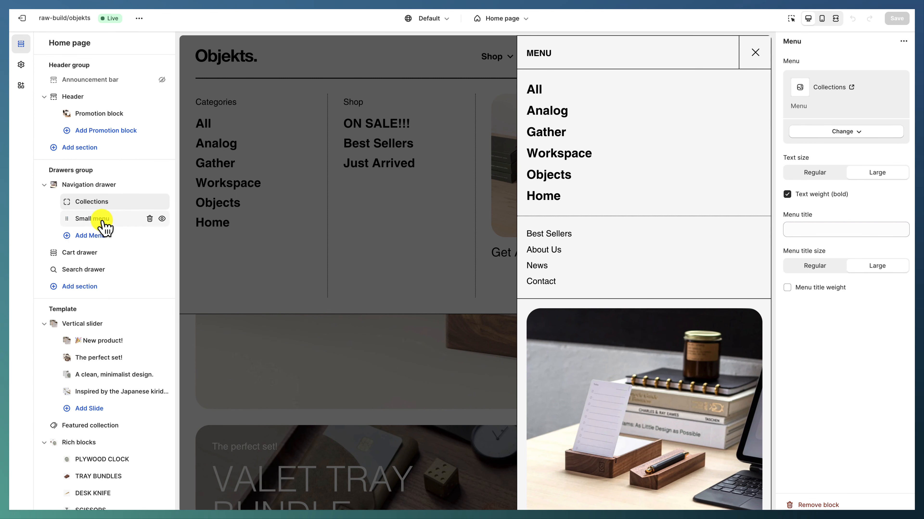
Step: Inspect the Small menu block's settings and return to the Navigation drawer's content and promotion options
click(103, 219)
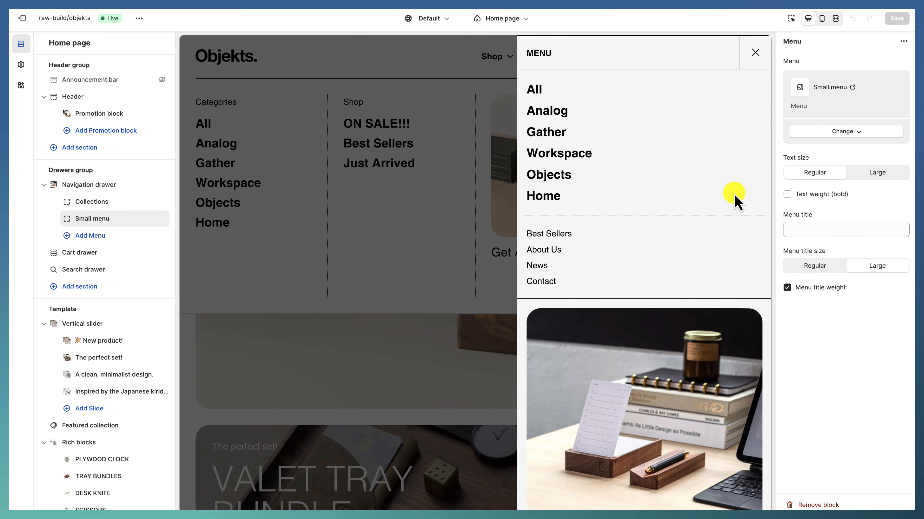
click(99, 186)
scroll(808, 350, down, 4)
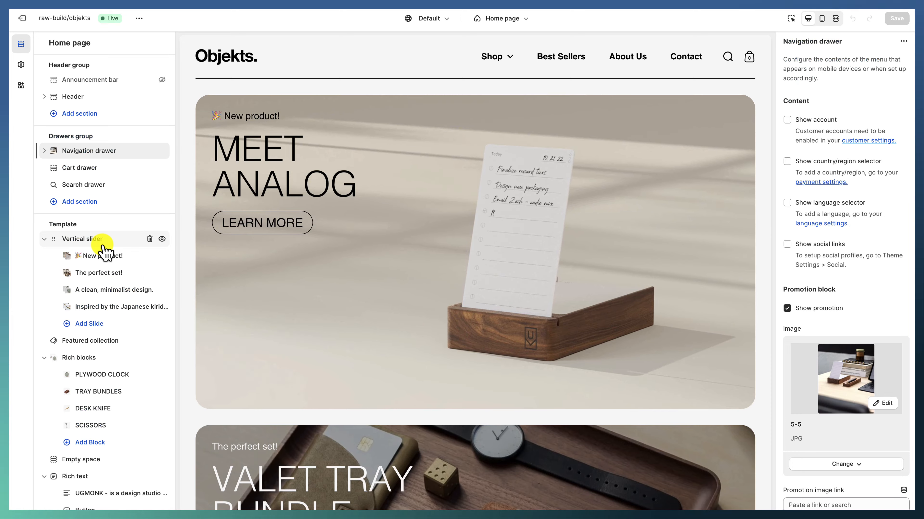
Step: Examine the Vertical slider section's aspect ratio, typography, title, subtitle, button and section design settings
click(102, 241)
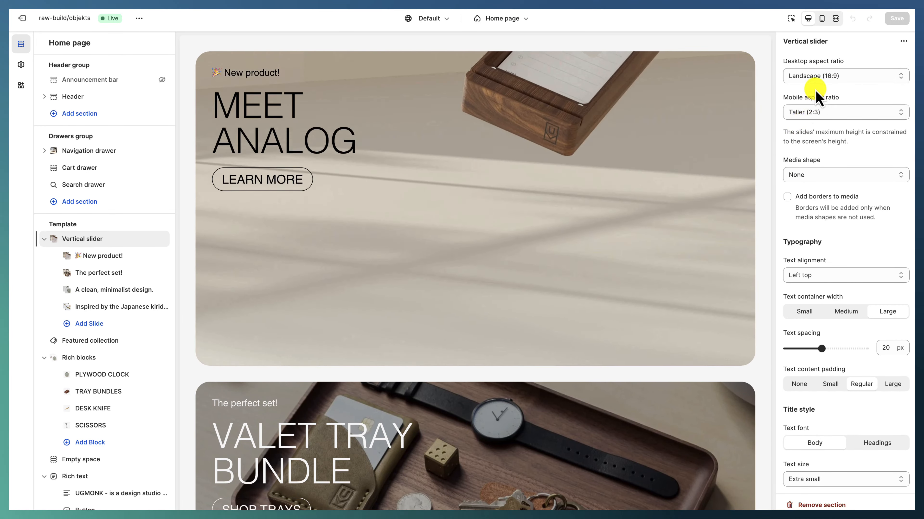
scroll(836, 327, down, 2)
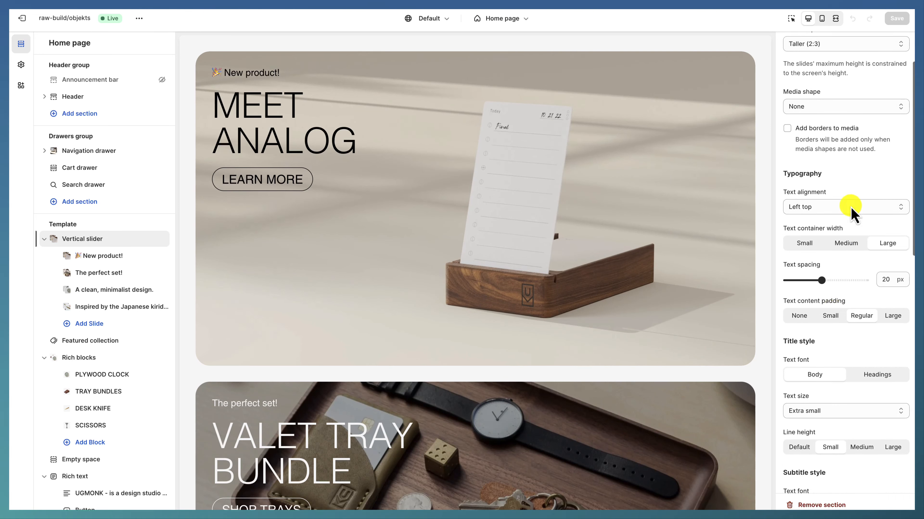
scroll(823, 268, down, 1)
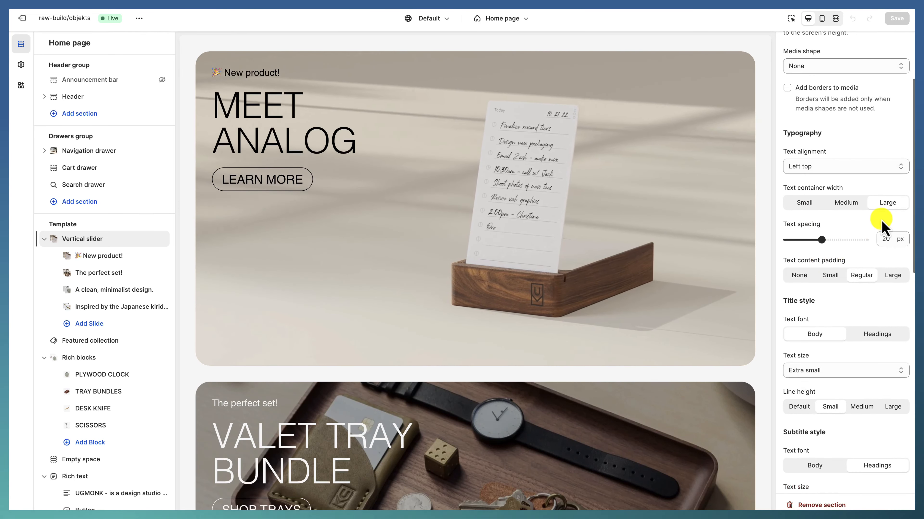
scroll(888, 226, down, 3)
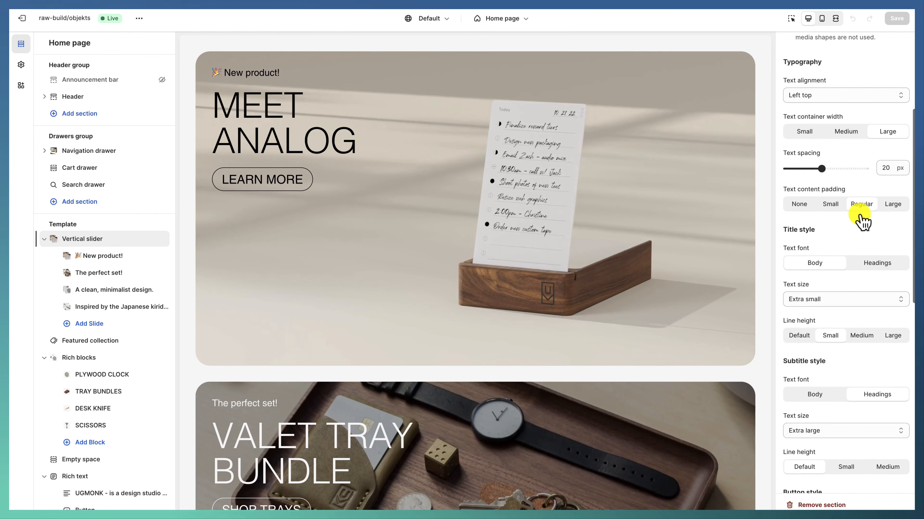
scroll(861, 219, down, 1)
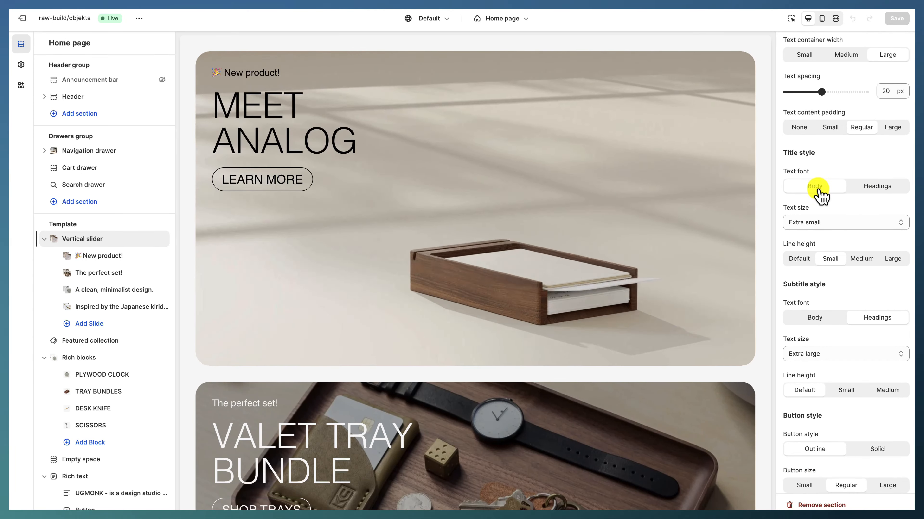
scroll(821, 196, down, 1)
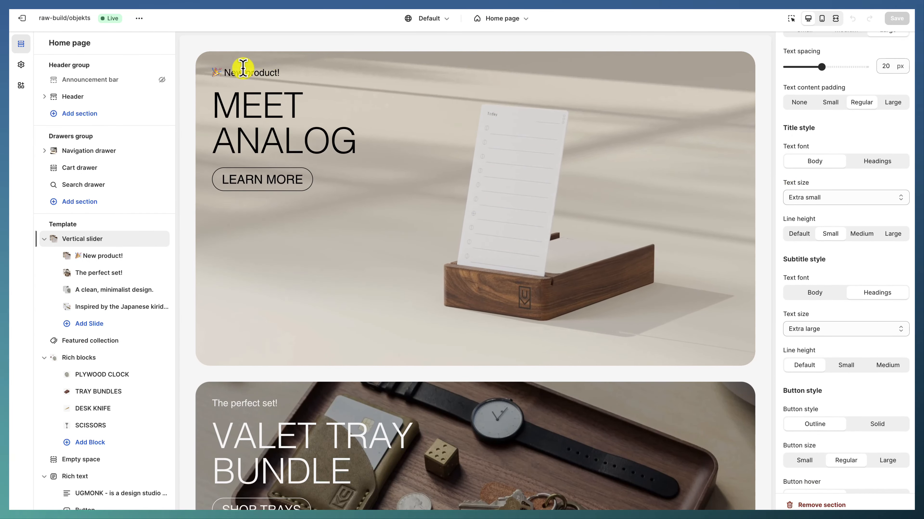
drag(247, 69, 206, 68)
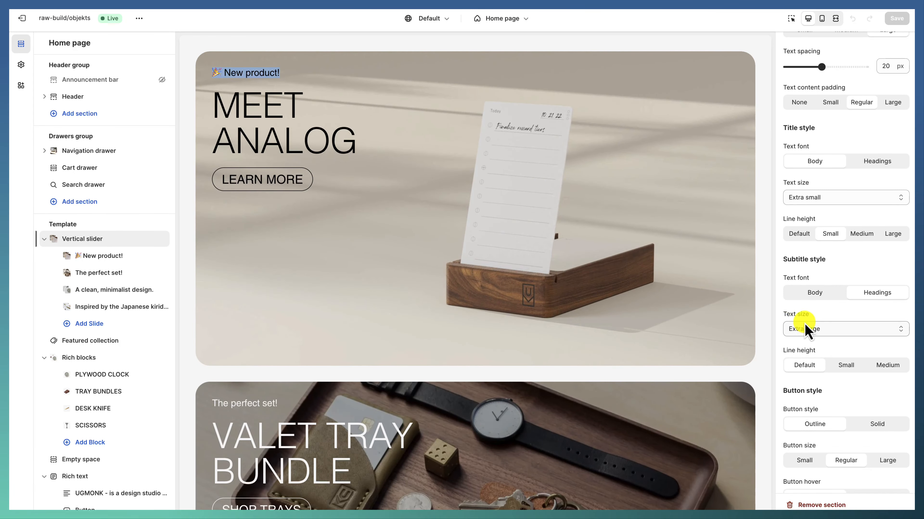
scroll(811, 328, down, 3)
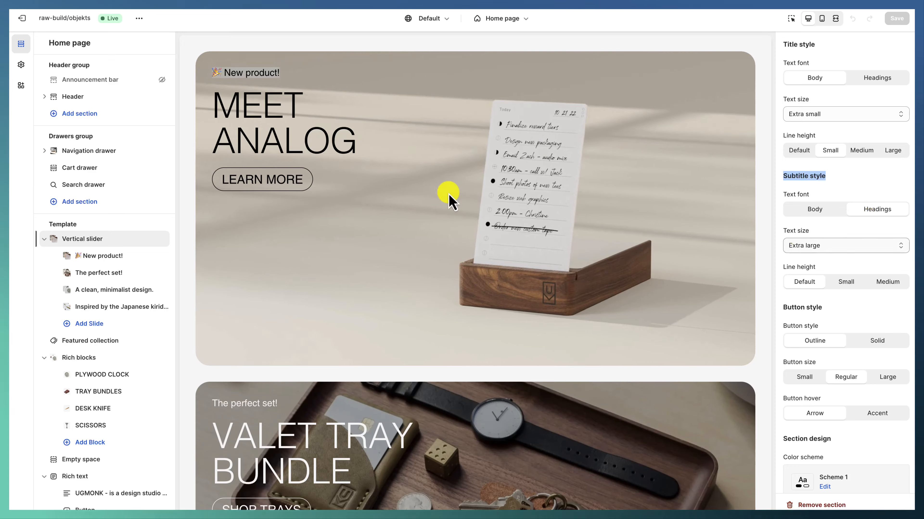
scroll(864, 334, down, 3)
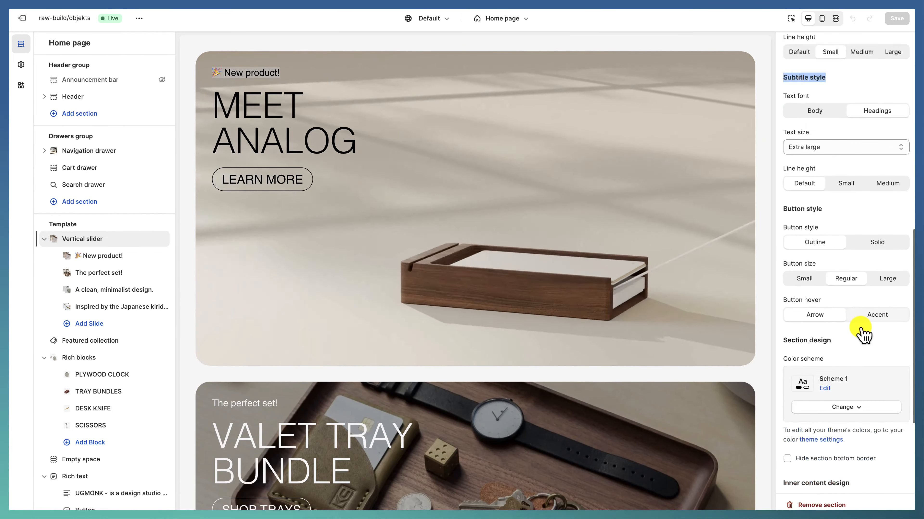
scroll(864, 333, down, 5)
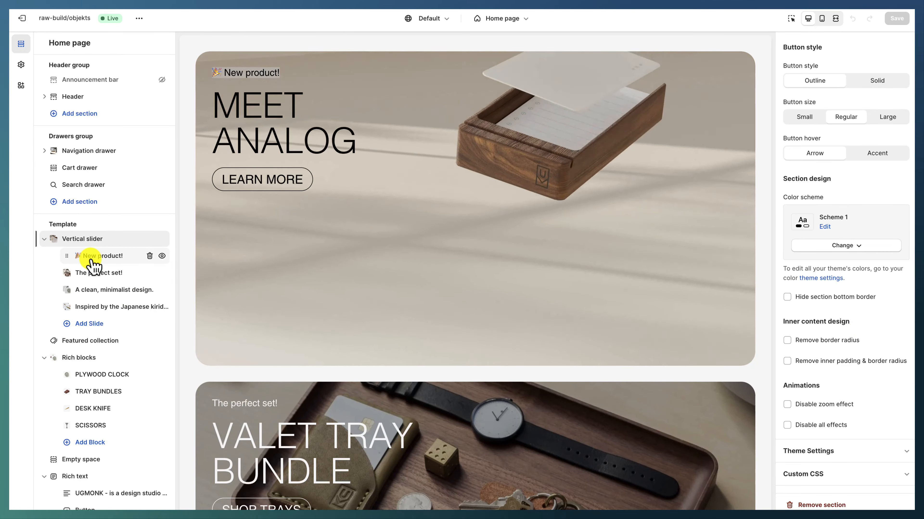
Step: In the "New product!" slide's SEO settings, set the title heading tag to span and the subtitle heading tag to H2
click(92, 259)
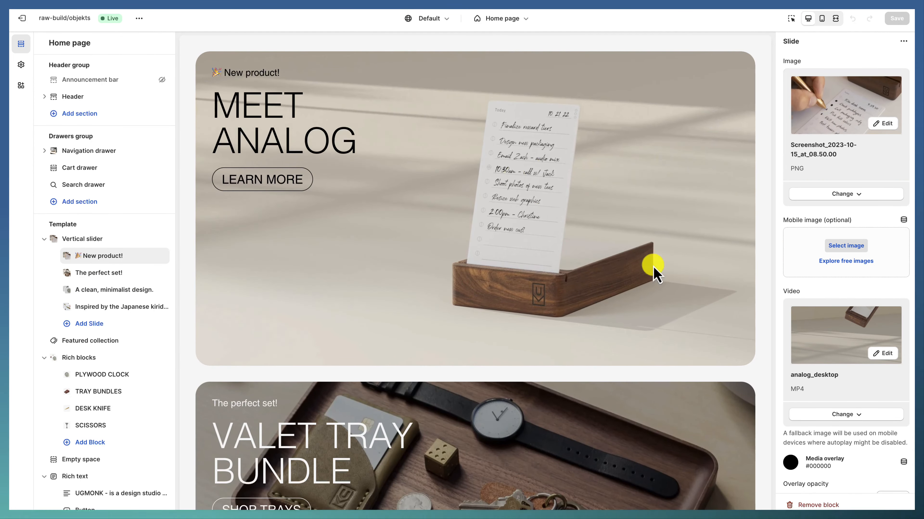
scroll(836, 356, down, 1)
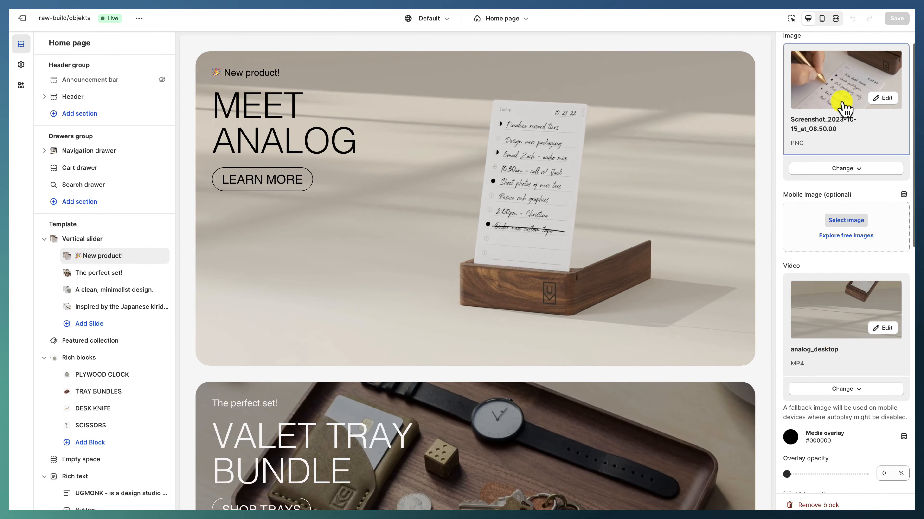
scroll(821, 289, down, 10)
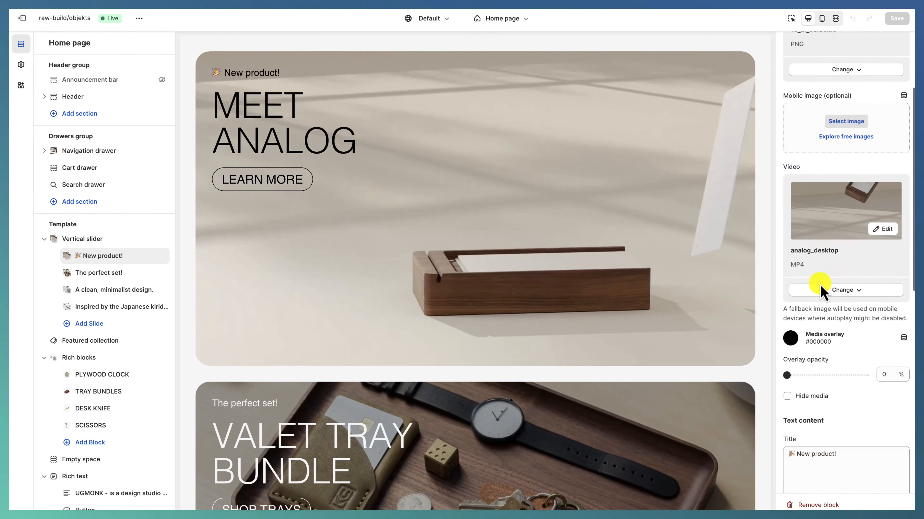
scroll(820, 289, down, 7)
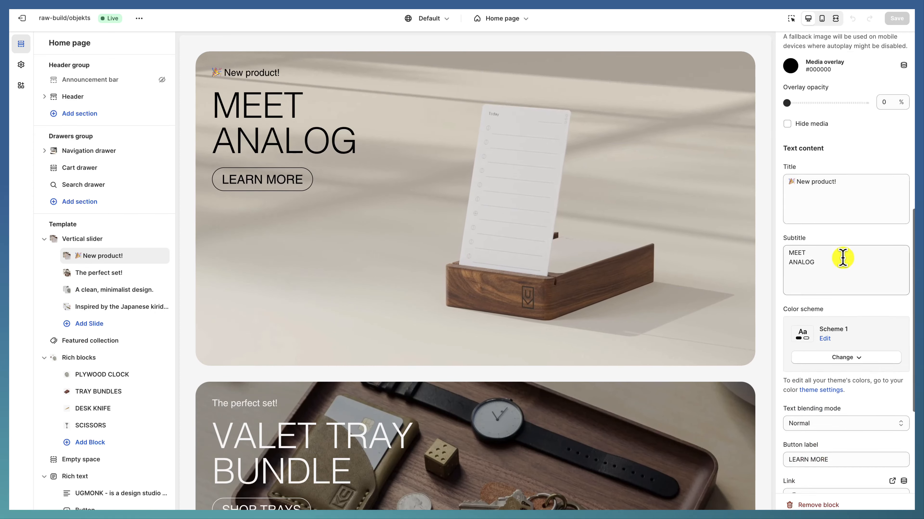
scroll(800, 291, down, 5)
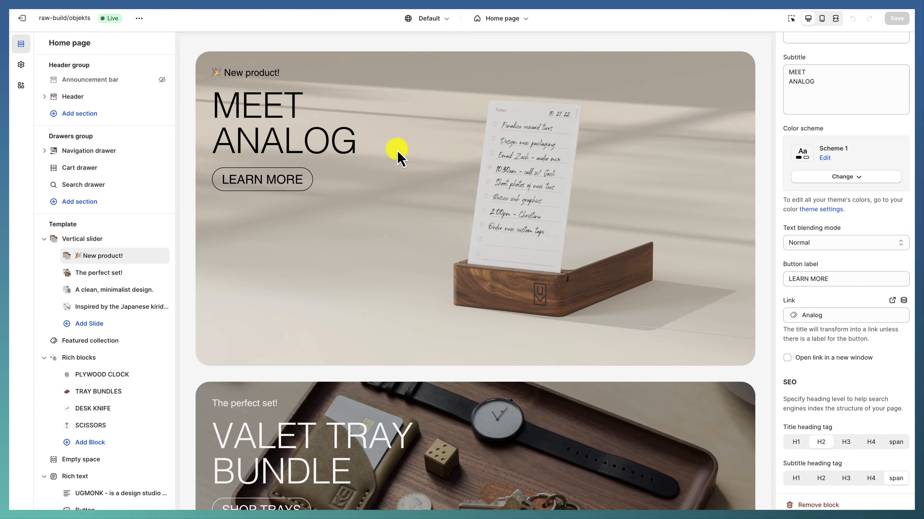
click(896, 442)
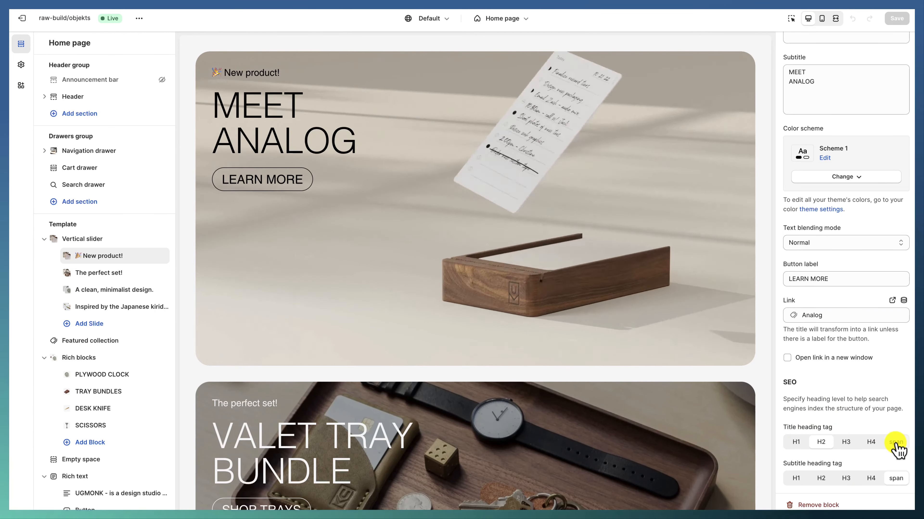
click(821, 478)
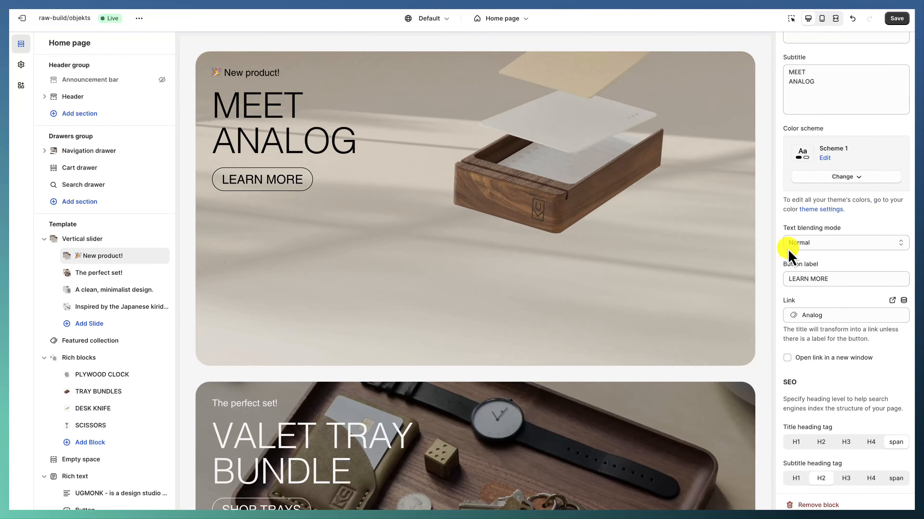
scroll(600, 328, down, 9)
scroll(605, 331, up, 10)
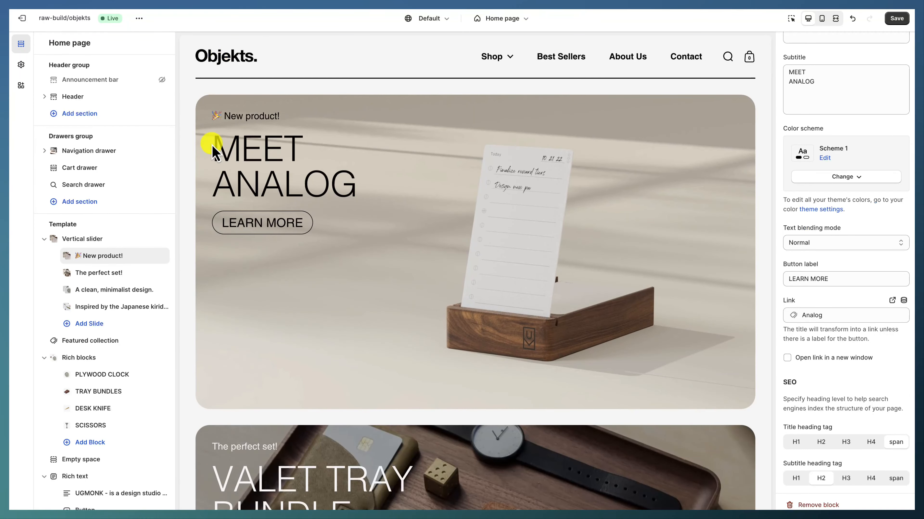
drag(213, 145, 361, 198)
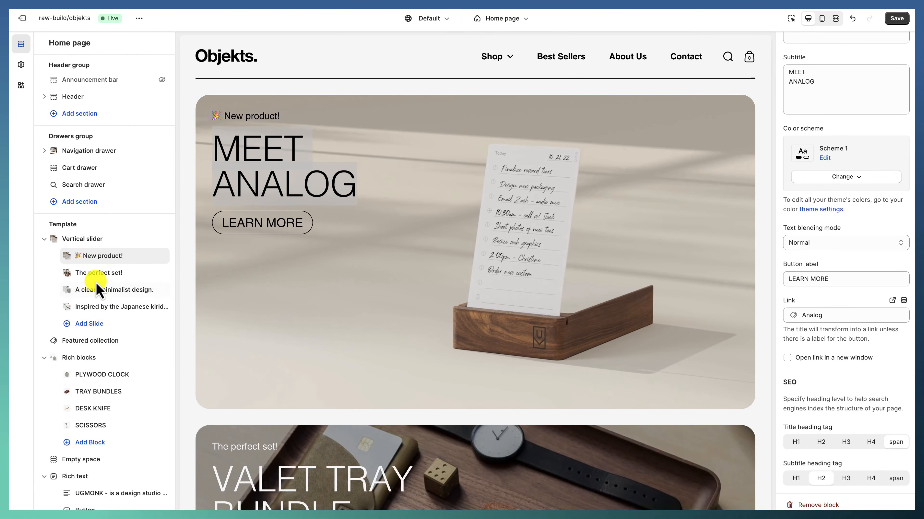
Step: View the last two vertical slider slides, and examine the Featured collection section's heading, collection, layout and footer settings
click(102, 295)
click(98, 309)
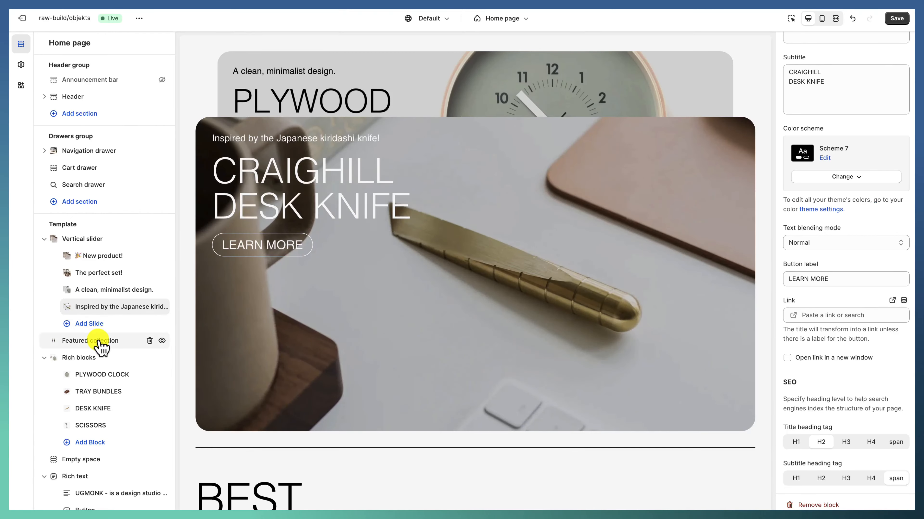
click(98, 341)
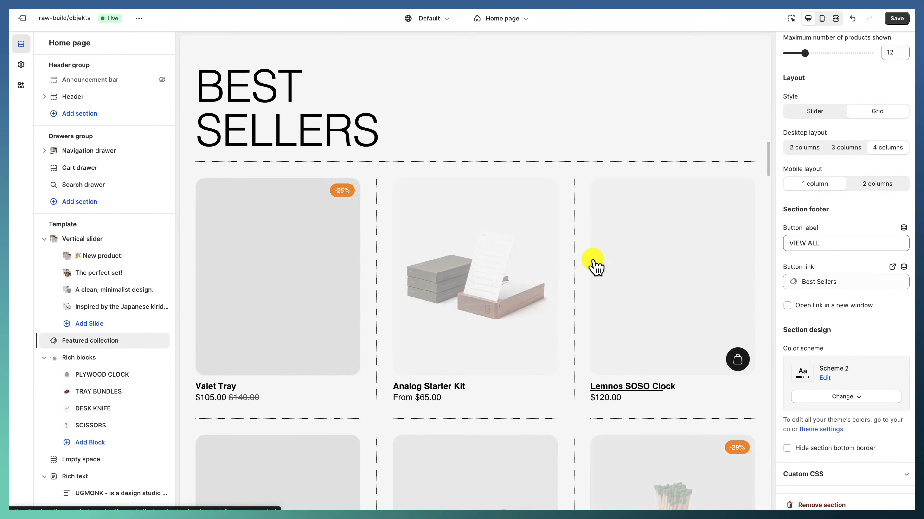
scroll(838, 105, up, 4)
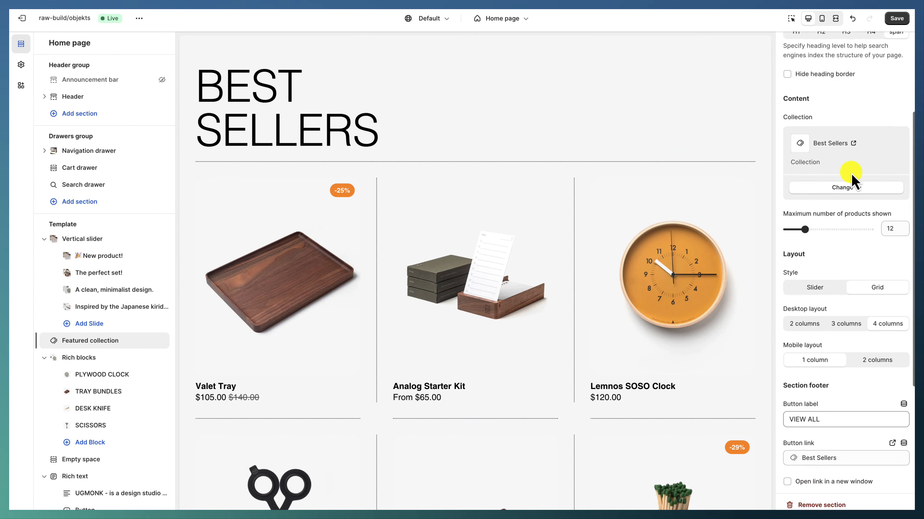
scroll(871, 279, down, 2)
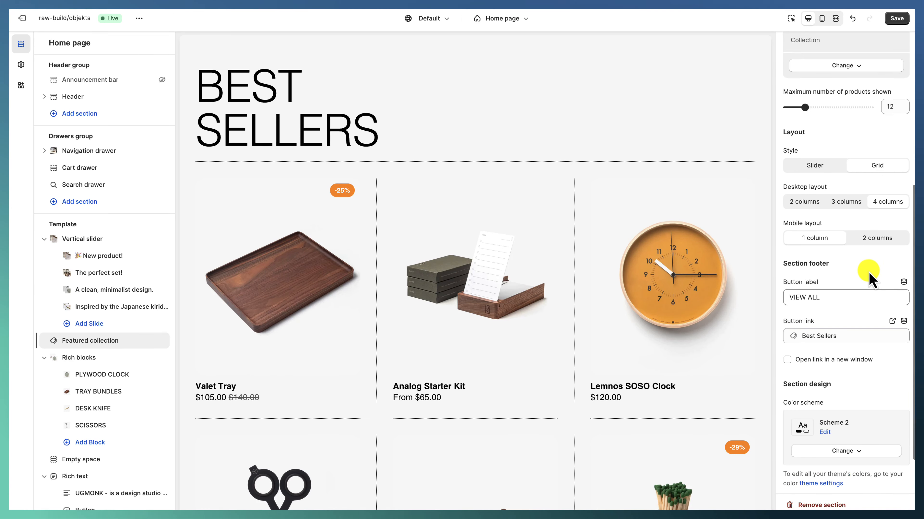
scroll(872, 280, down, 2)
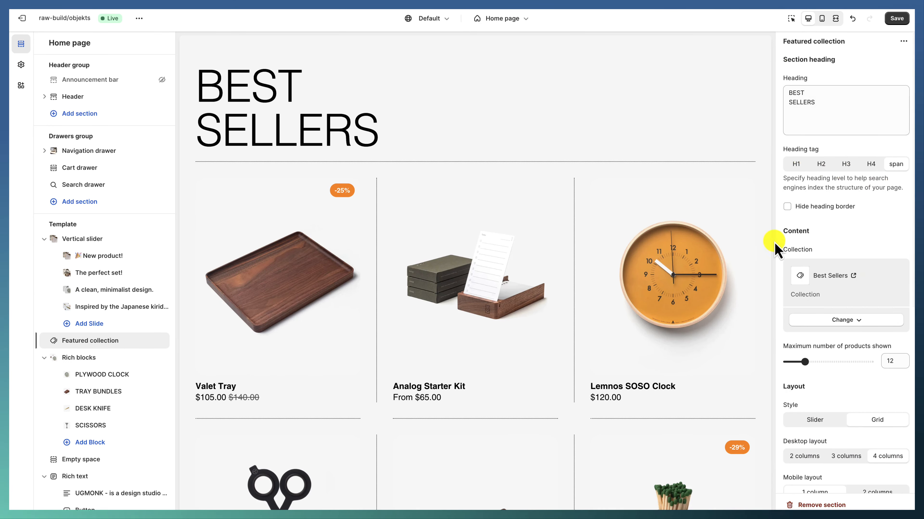
drag(827, 108, 766, 86)
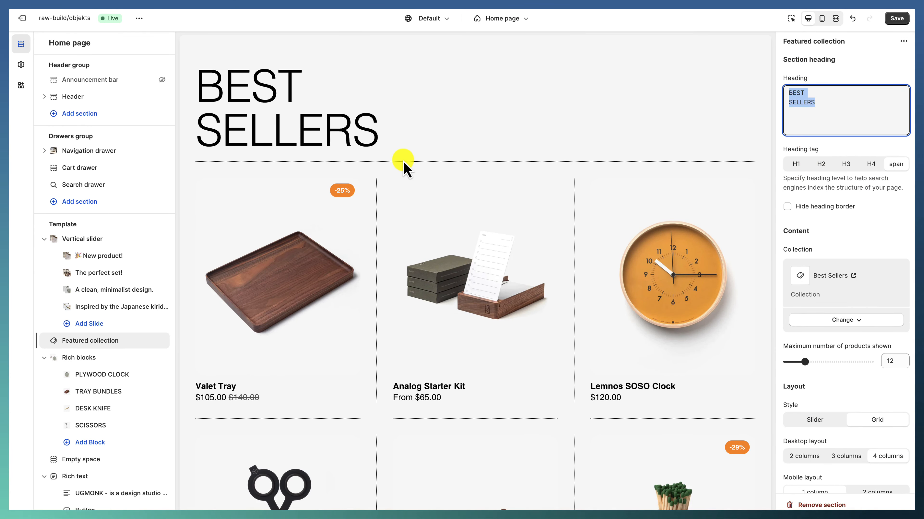
scroll(278, 304, down, 3)
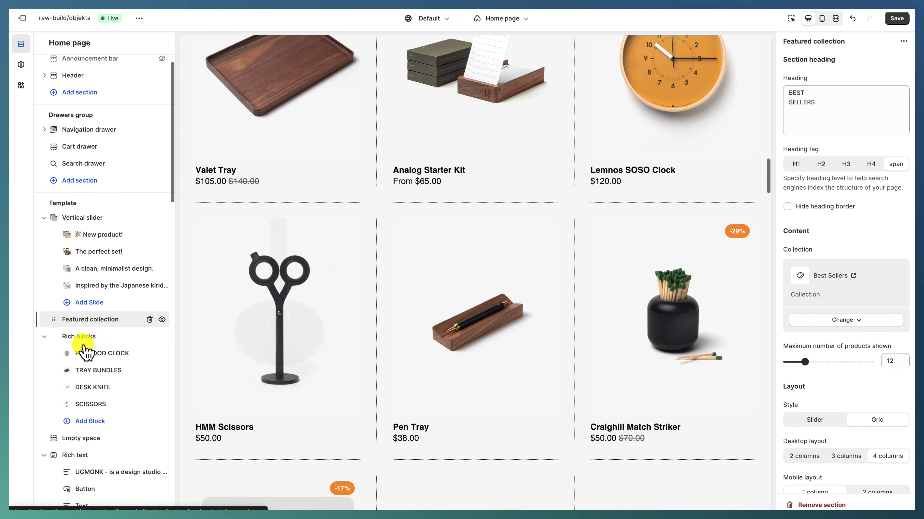
Step: Examine the Just Arrived Rich blocks section's layout, typography, button, footer and design settings
scroll(87, 327, down, 2)
click(91, 293)
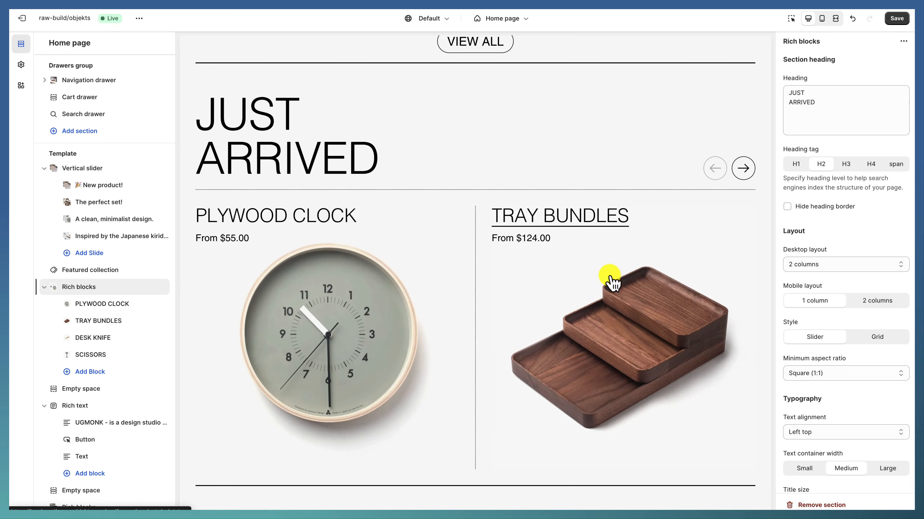
drag(611, 277, 417, 272)
drag(485, 291, 604, 305)
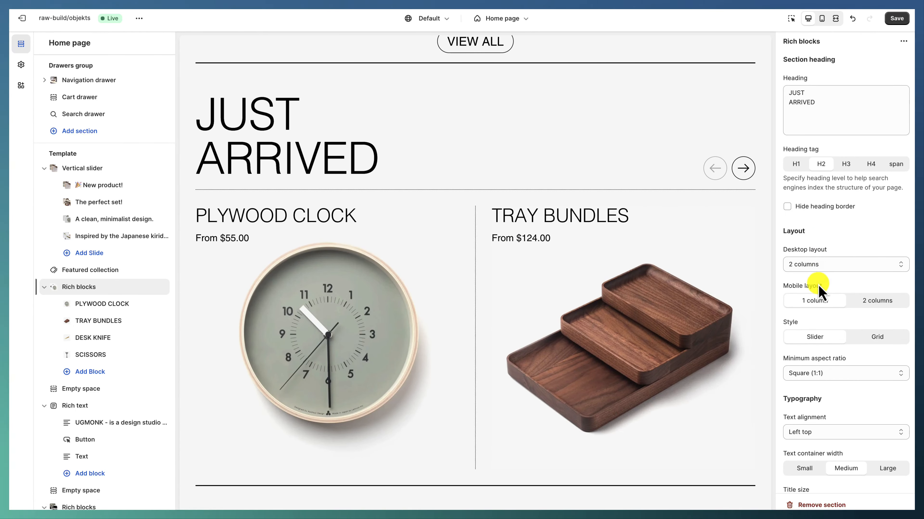
scroll(831, 269, down, 2)
scroll(835, 259, down, 2)
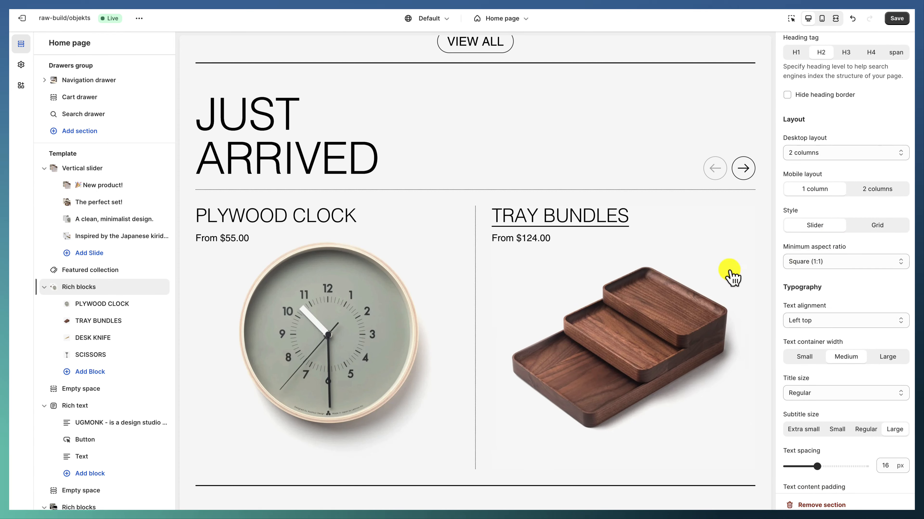
scroll(789, 337, down, 1)
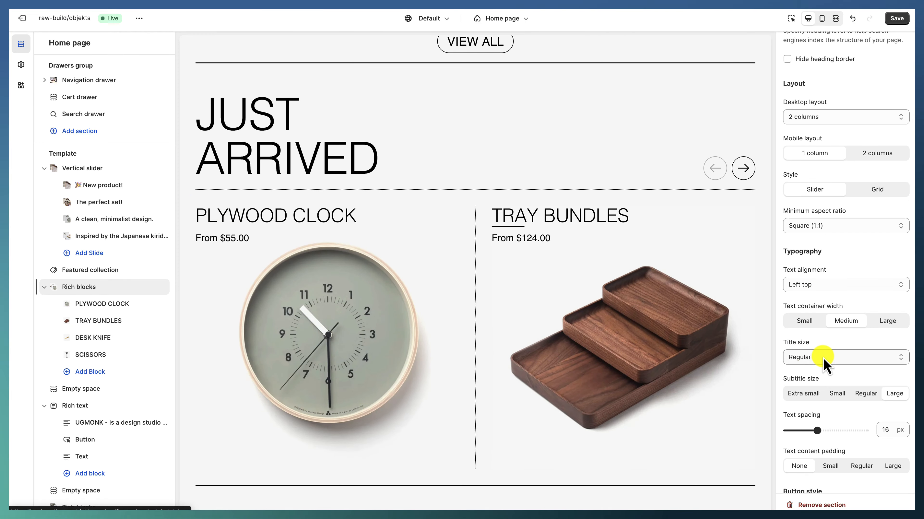
scroll(820, 378, down, 1)
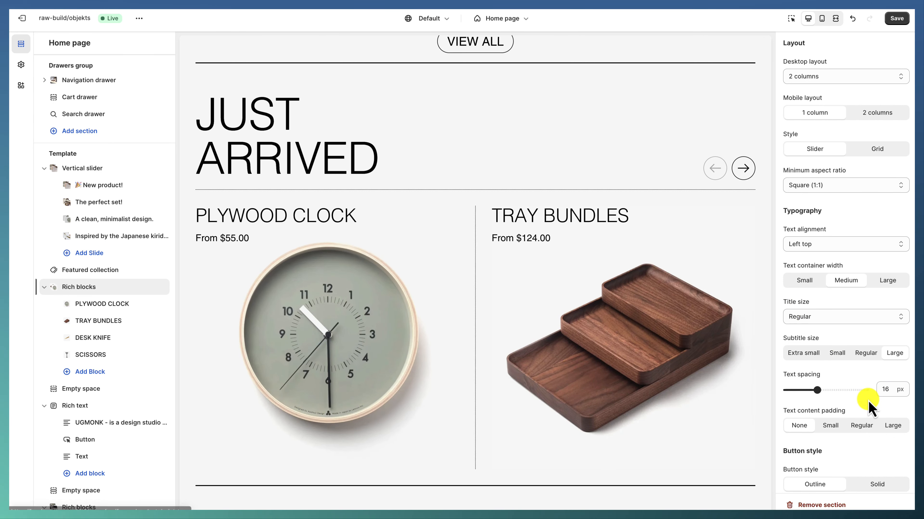
scroll(870, 404, down, 1)
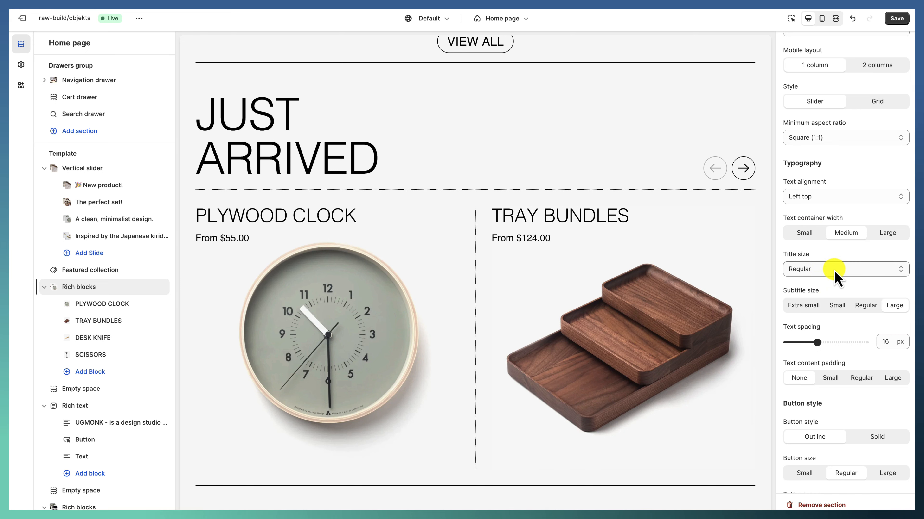
scroll(836, 282, down, 3)
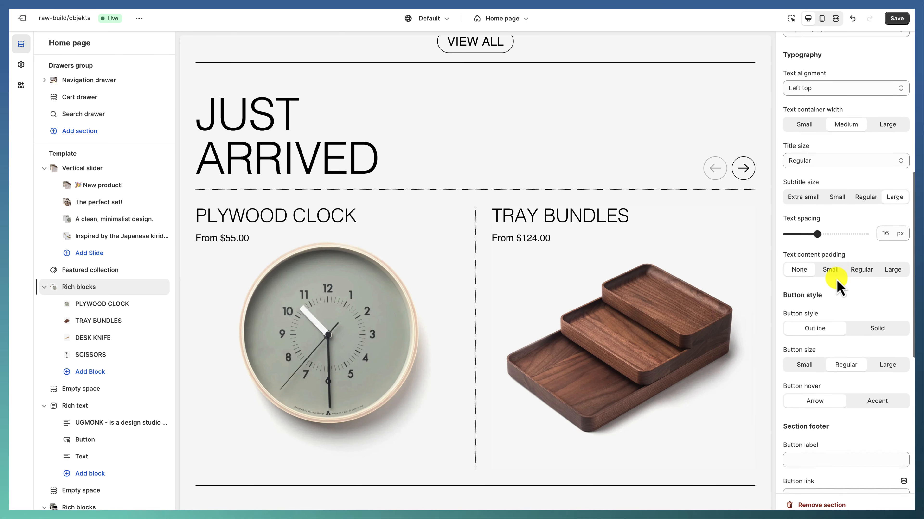
scroll(836, 281, down, 9)
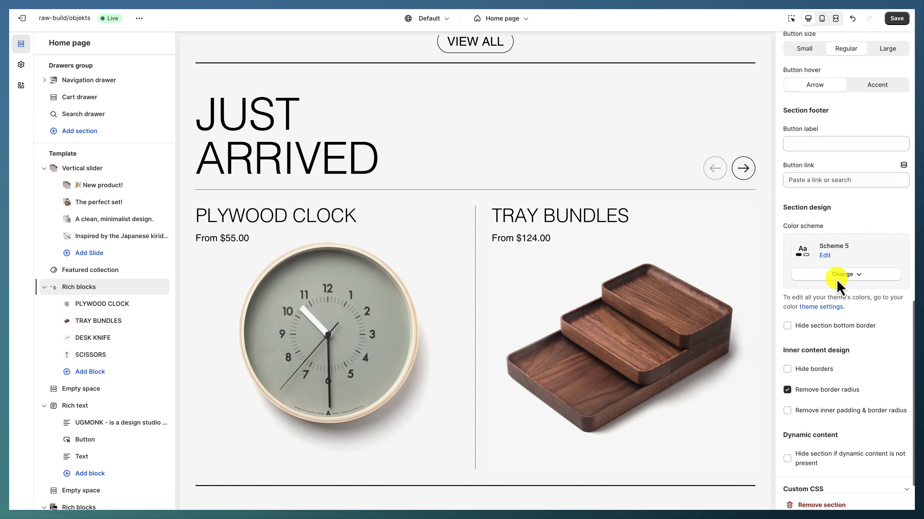
scroll(836, 282, down, 1)
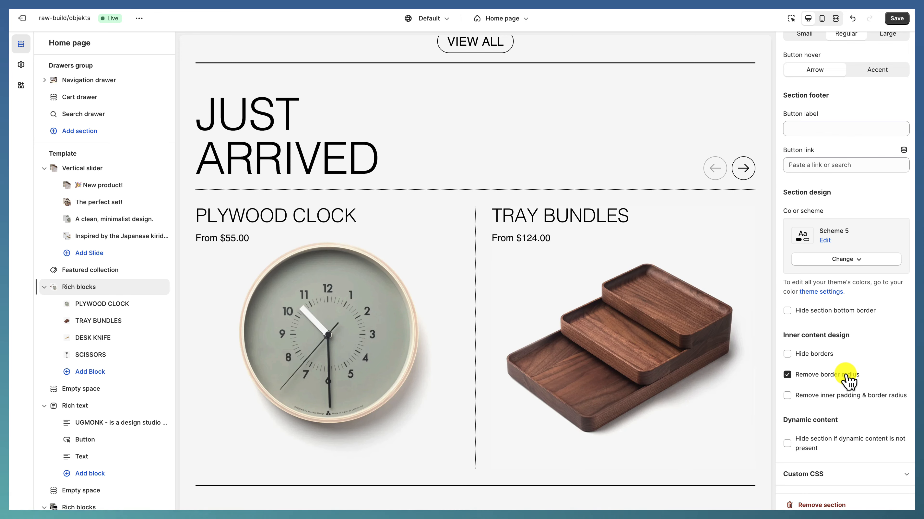
Step: Examine the PLYWOOD CLOCK block's media, text content, color scheme, link and SEO heading settings
click(97, 307)
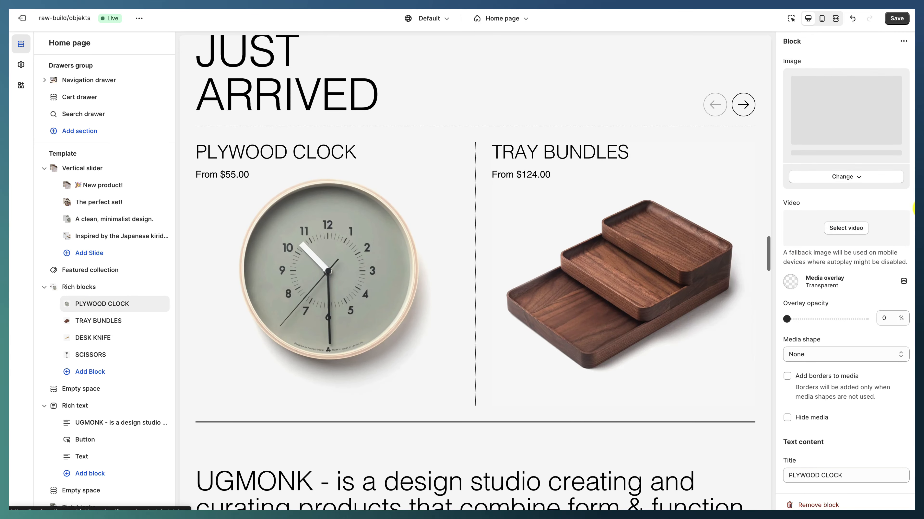
scroll(845, 107, down, 1)
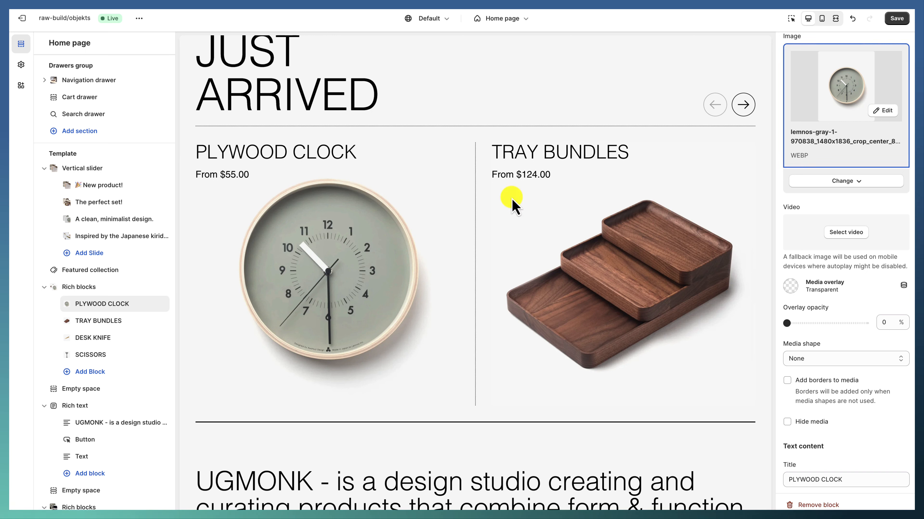
scroll(872, 297, down, 8)
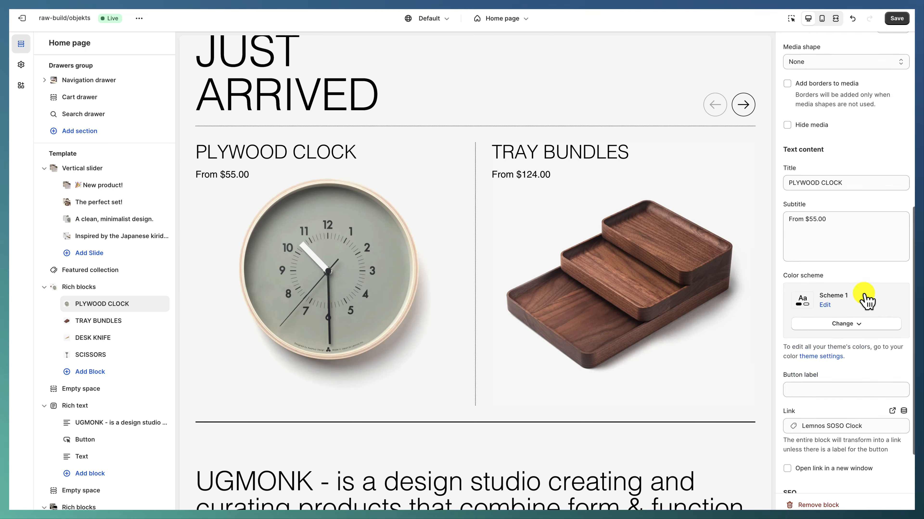
scroll(867, 301, down, 2)
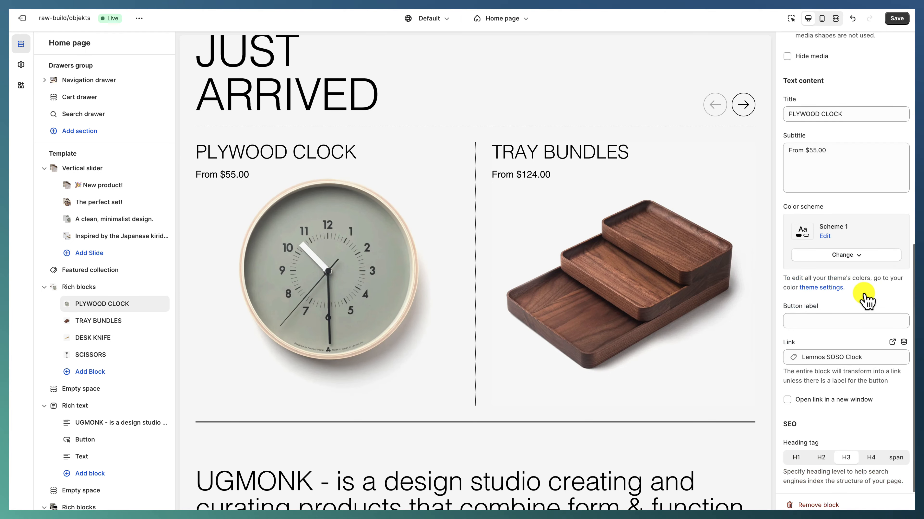
Step: Examine the height, color scheme and border settings of the Empty space section above the Rich text section
click(101, 397)
scroll(344, 375, down, 4)
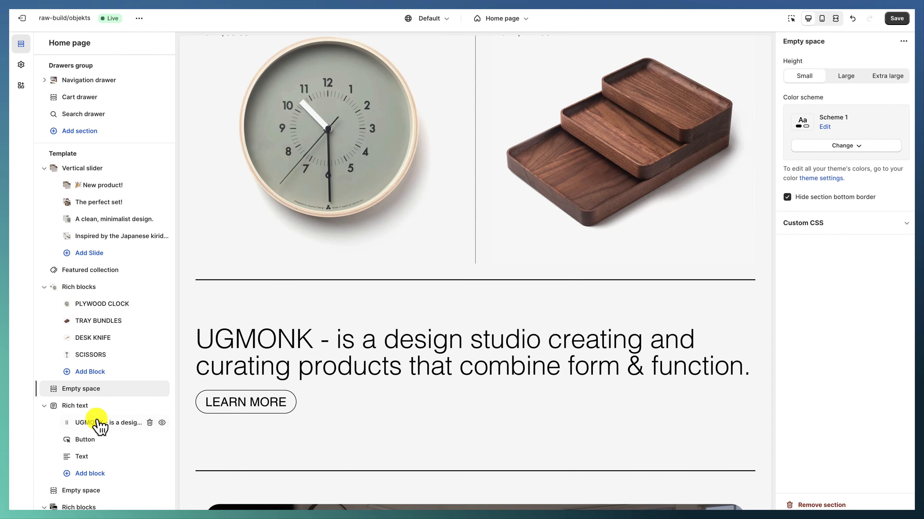
scroll(95, 433, down, 2)
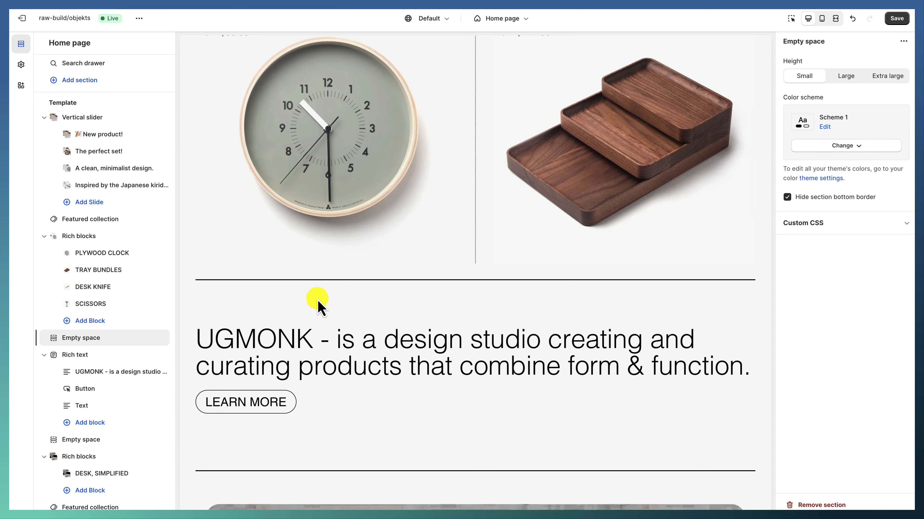
Step: Examine the Rich text section's media position options, typography, section design and inner content design settings
click(75, 359)
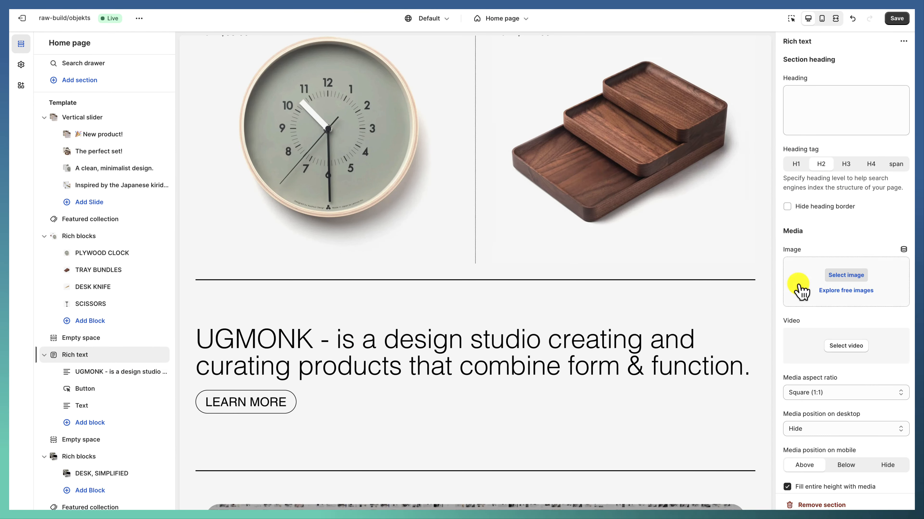
scroll(798, 276, down, 5)
drag(789, 256, 871, 259)
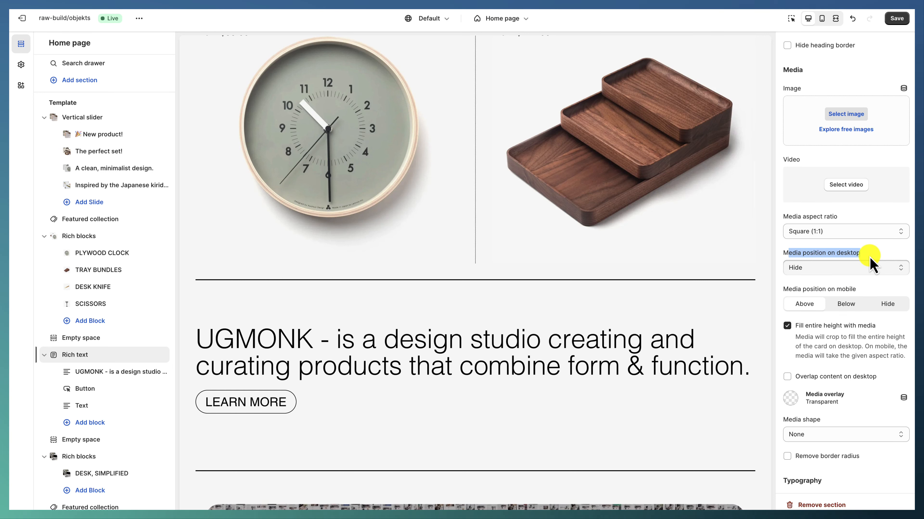
click(841, 269)
click(809, 270)
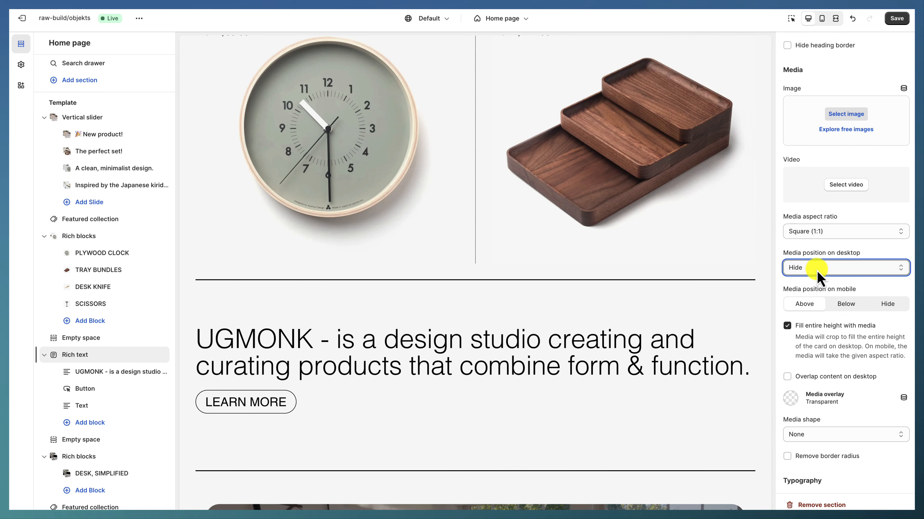
scroll(821, 324, down, 5)
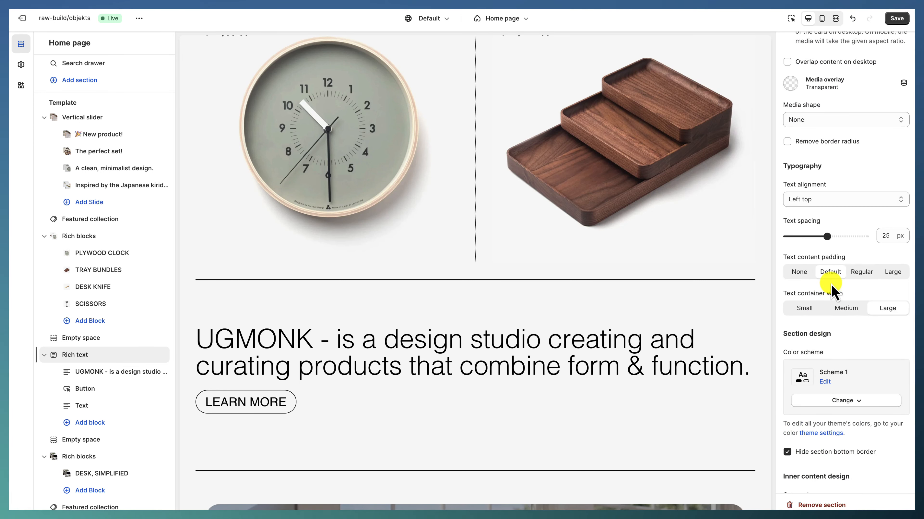
scroll(825, 310, down, 2)
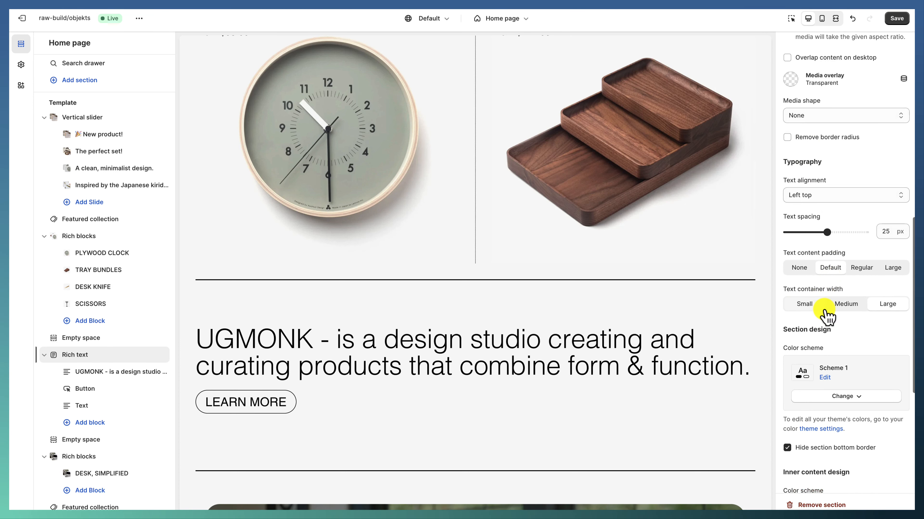
scroll(824, 310, down, 2)
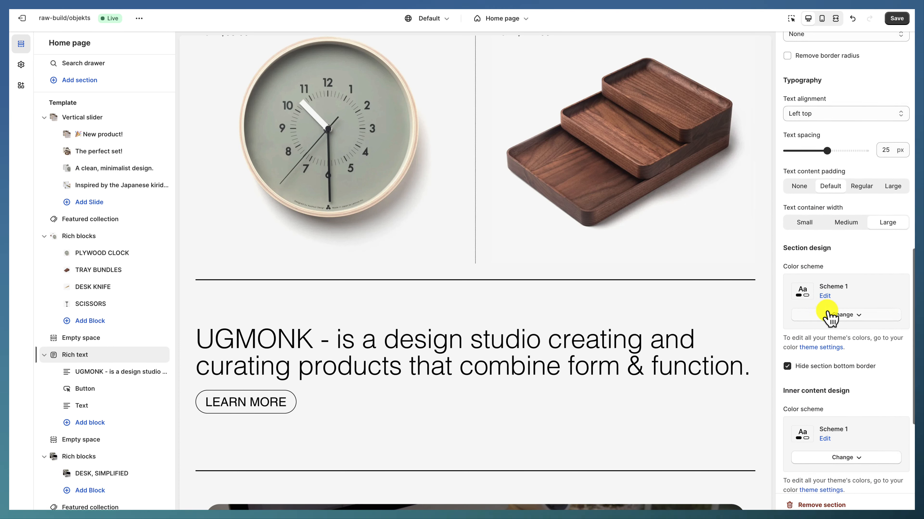
scroll(843, 305, down, 1)
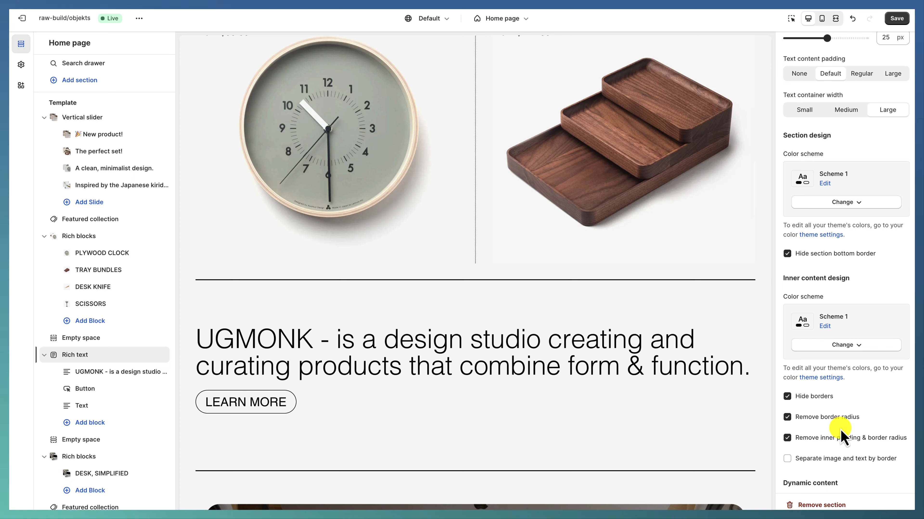
Step: View the settings of the Rich text section's UGMONK text, Button and empty Text blocks
click(105, 376)
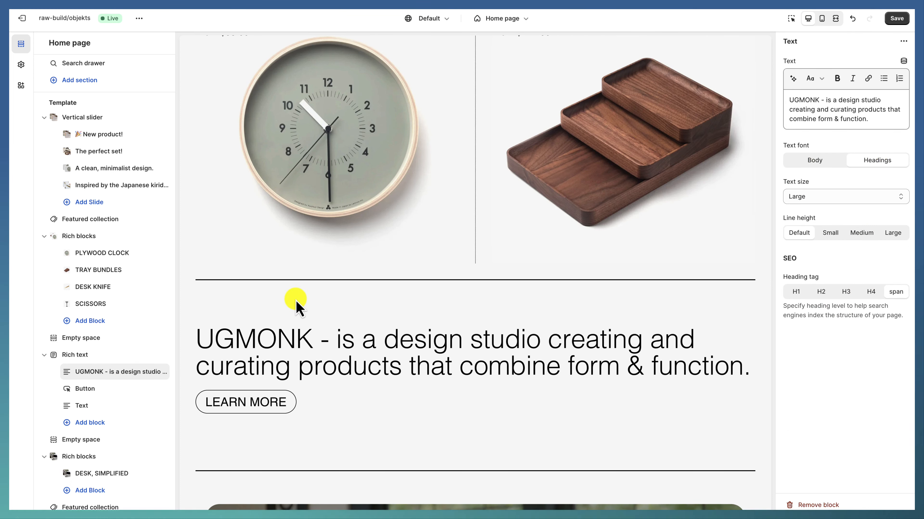
click(91, 389)
click(94, 406)
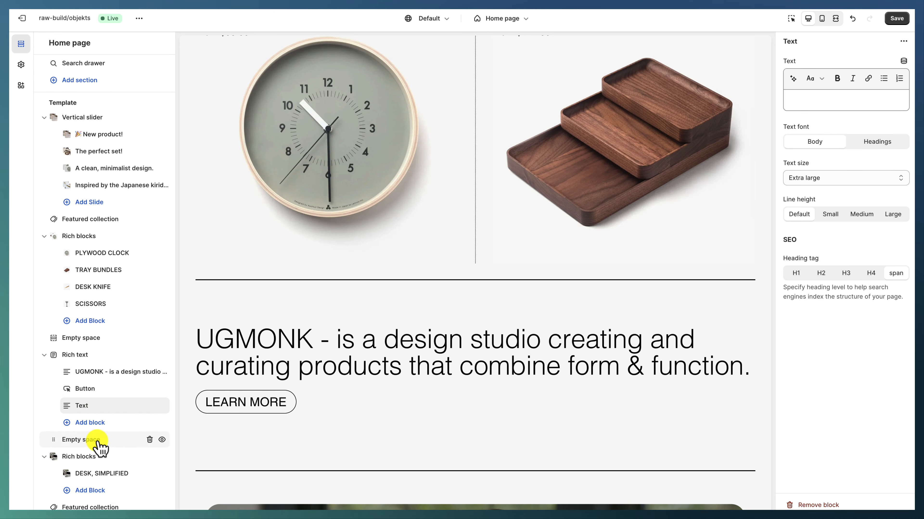
Step: Examine the desktop layout and minimum aspect ratio settings of the Rich blocks section containing DESK, SIMPLIFIED
click(104, 456)
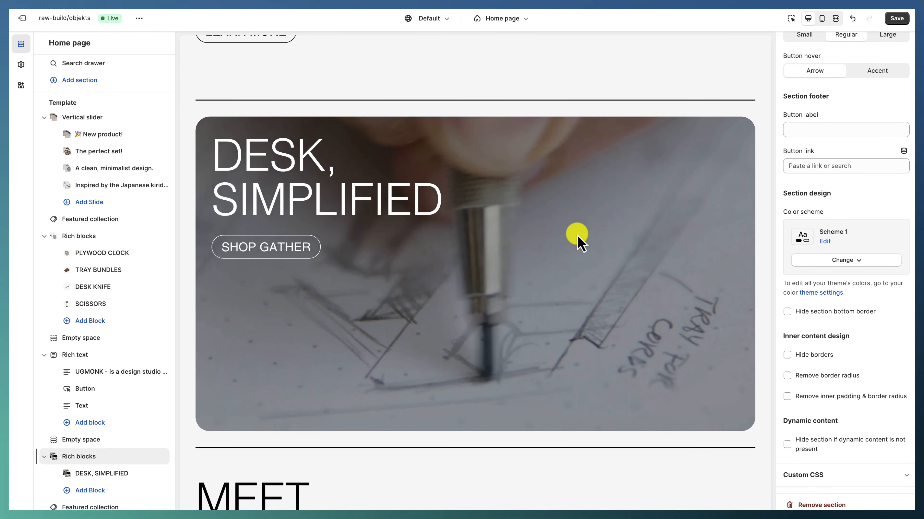
scroll(849, 320, up, 9)
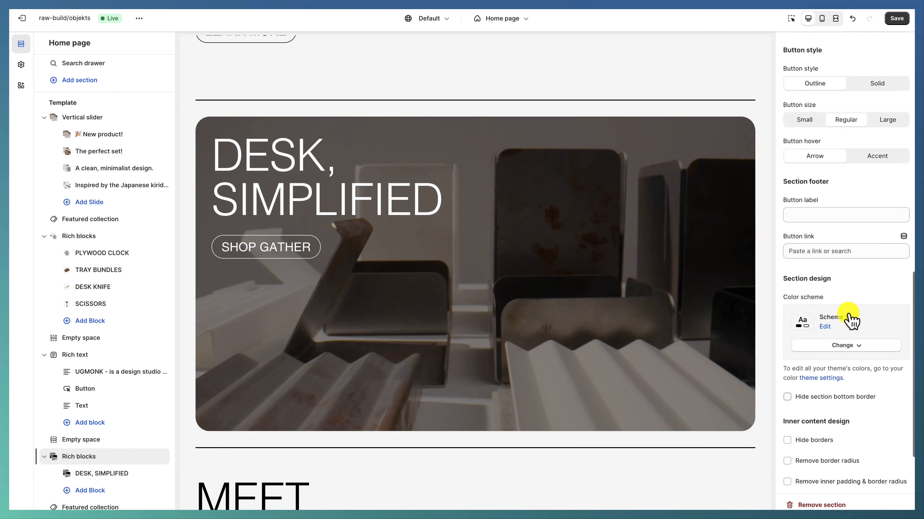
scroll(849, 320, up, 8)
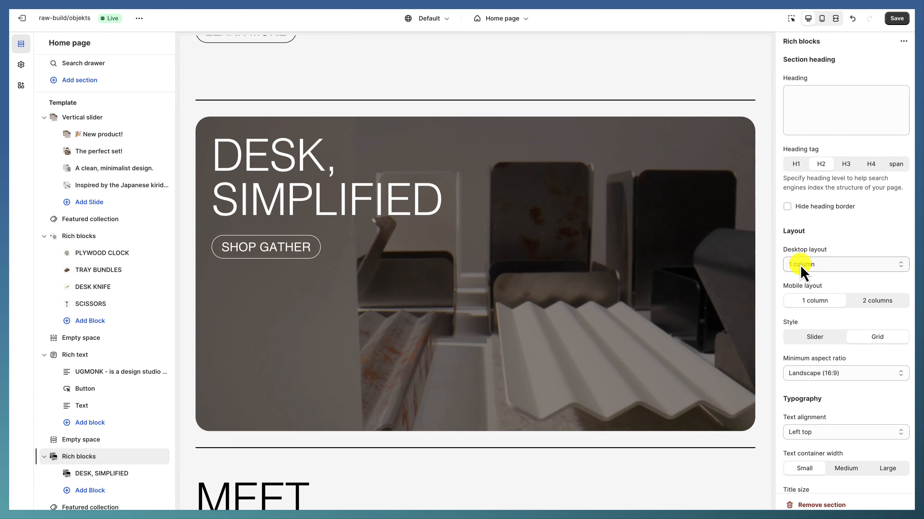
drag(814, 251, 843, 253)
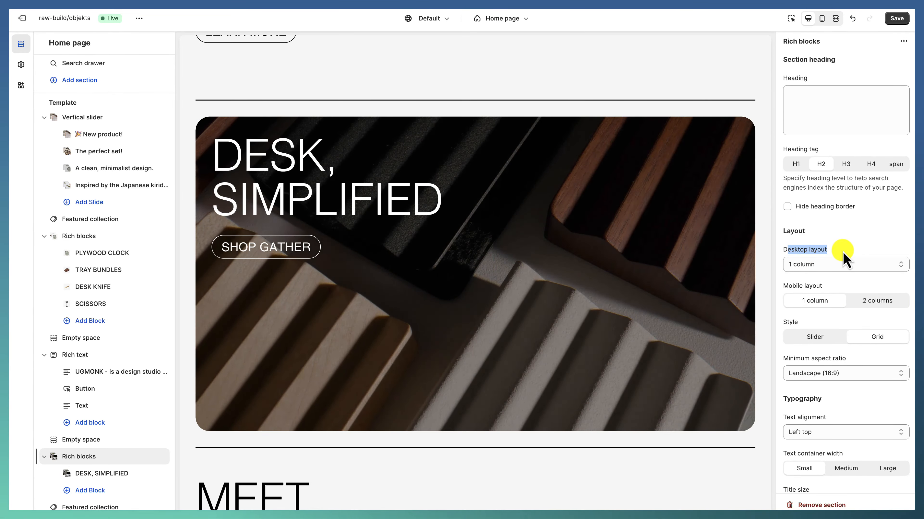
click(833, 376)
click(841, 375)
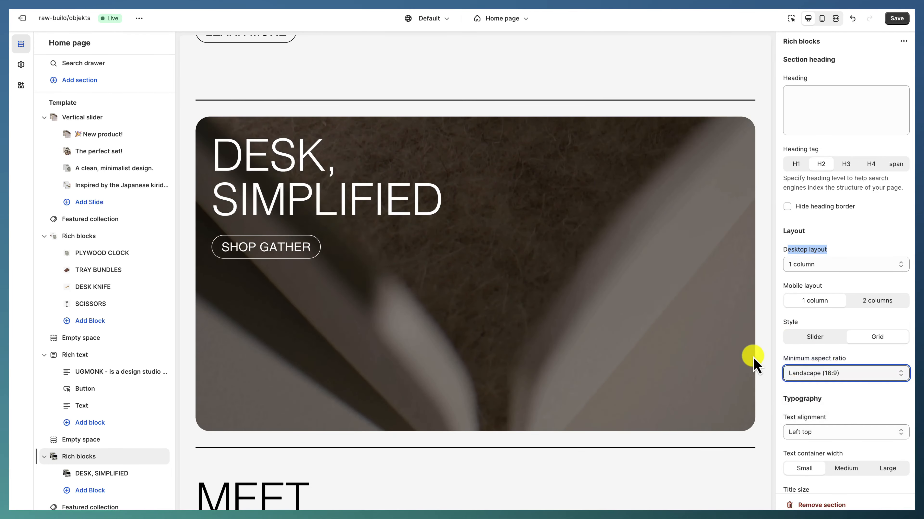
Step: Examine the DESK, SIMPLIFIED block's image, video, overlay, title and link settings, and view its available color schemes
click(86, 473)
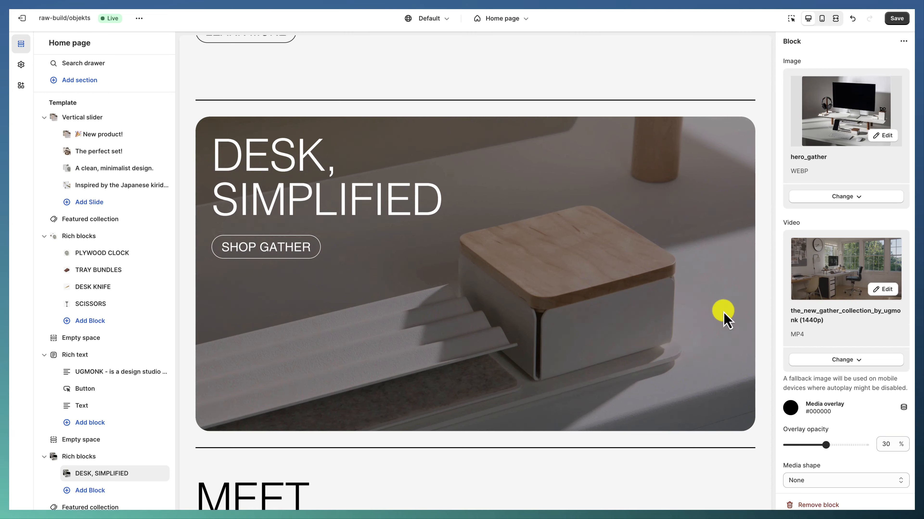
scroll(836, 309, down, 4)
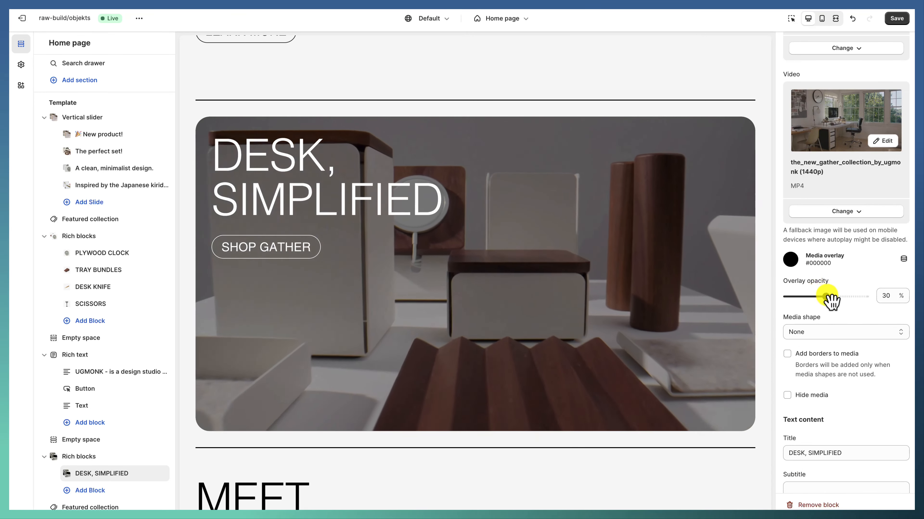
scroll(831, 296, down, 4)
scroll(830, 300, down, 2)
drag(857, 231, 781, 243)
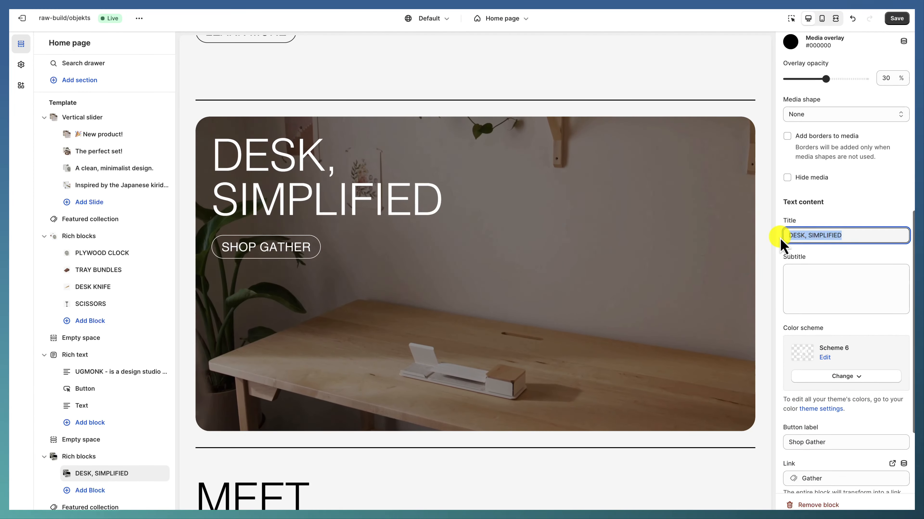
scroll(840, 244, down, 3)
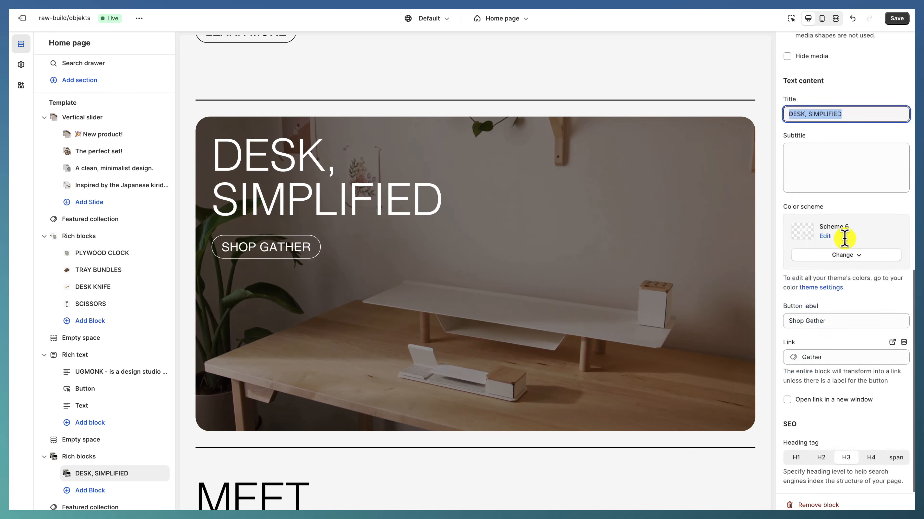
click(843, 256)
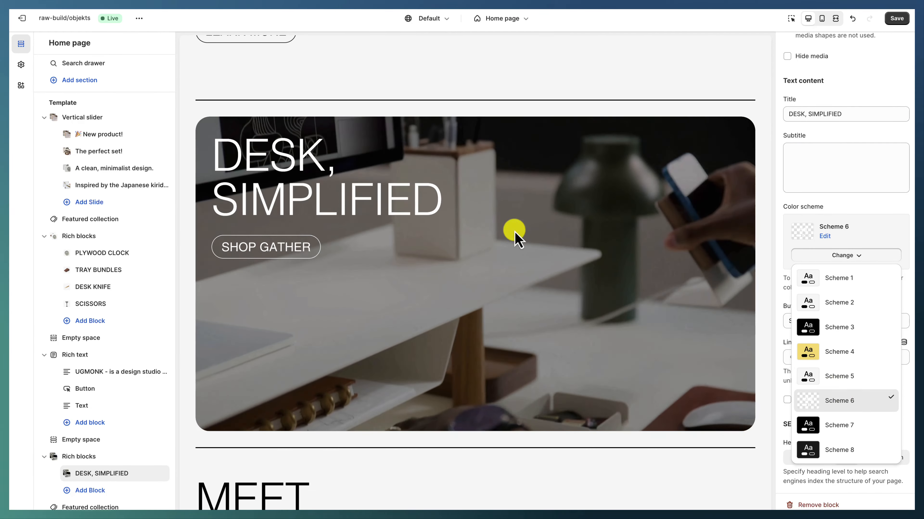
click(245, 269)
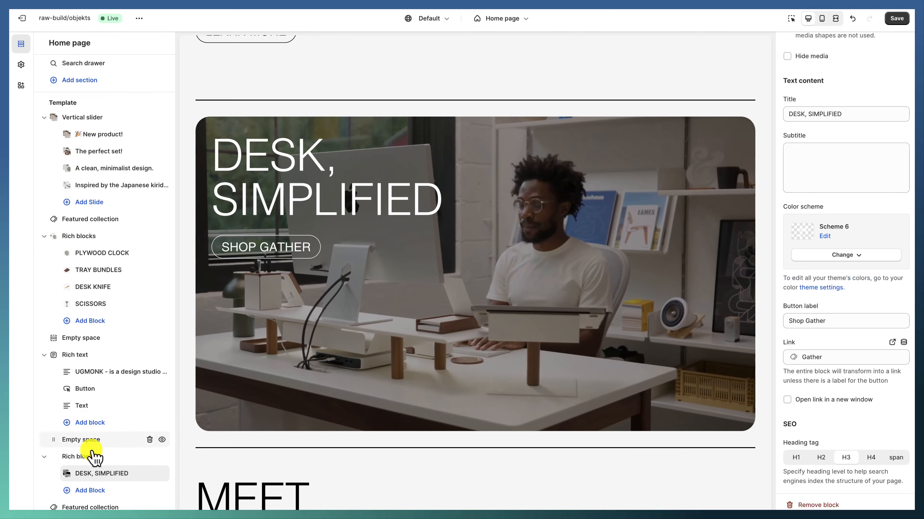
Step: Review the layout, typography and button style settings of the Rich blocks section containing DESK, SIMPLIFIED
click(91, 457)
scroll(855, 406, down, 5)
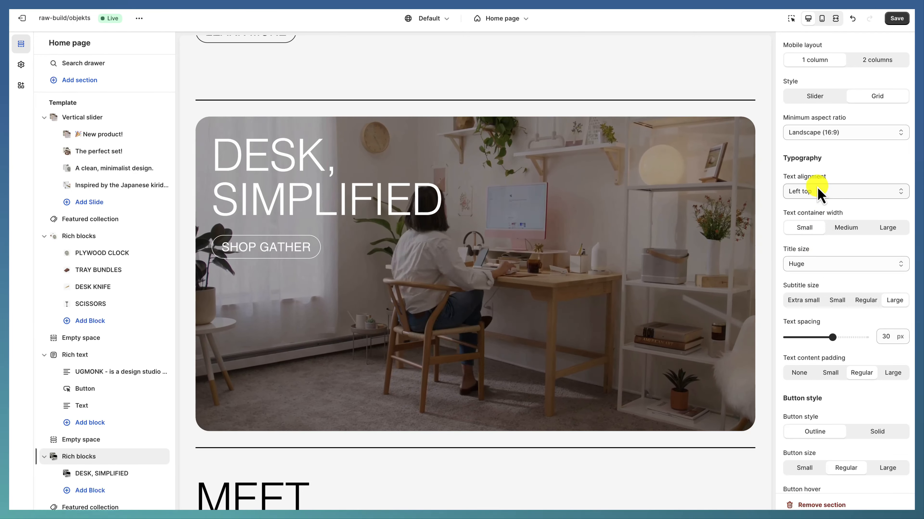
scroll(602, 288, down, 3)
Step: Examine the MEET ANALOG Featured collection section's settings and advance its product slider in the preview
scroll(141, 434, down, 1)
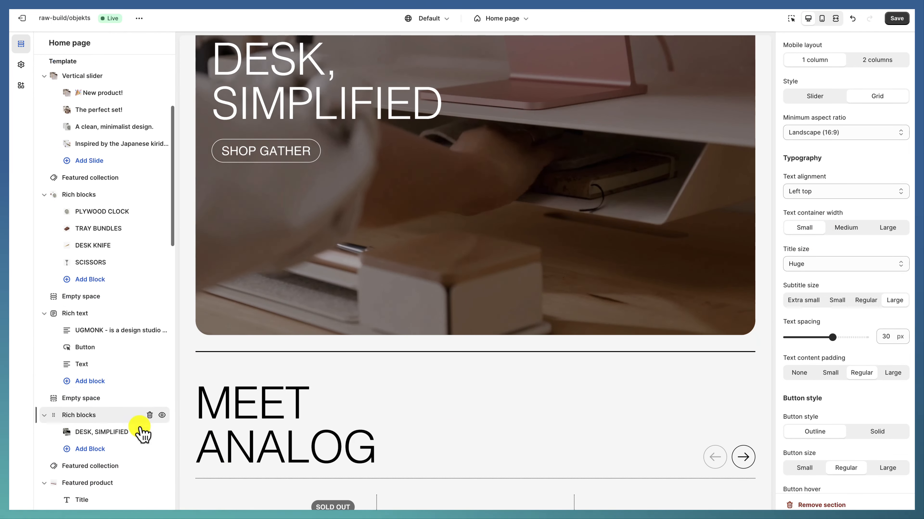
click(78, 469)
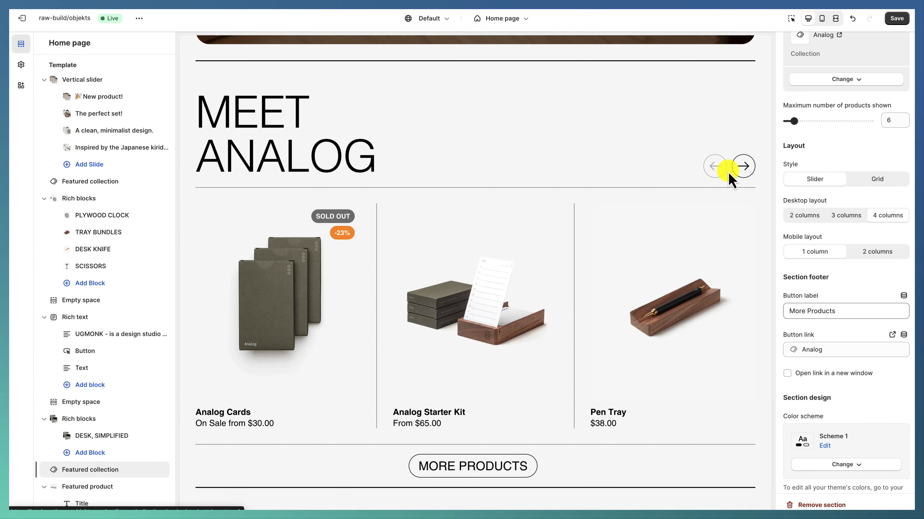
click(742, 166)
scroll(808, 219, up, 3)
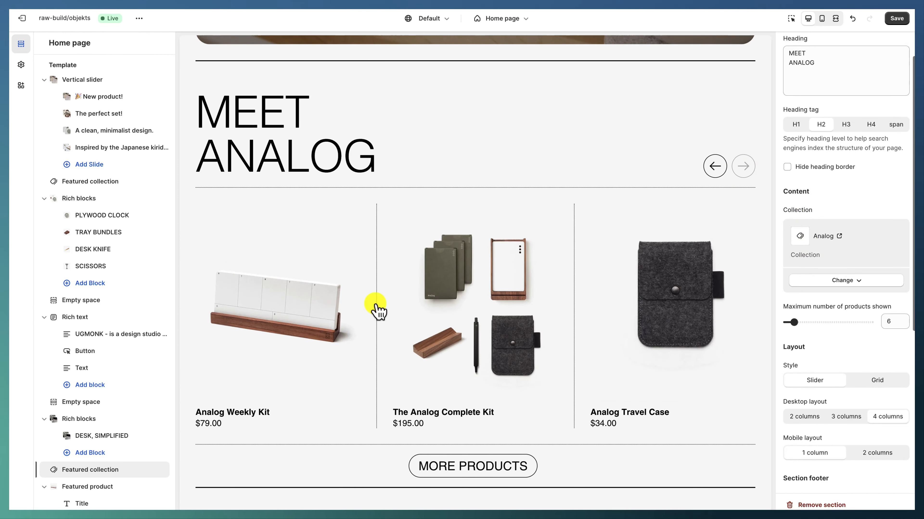
Step: Examine the BACK IN STOCK Featured product section's product and gallery settings, and browse its product images in the preview
scroll(106, 389, down, 3)
click(99, 407)
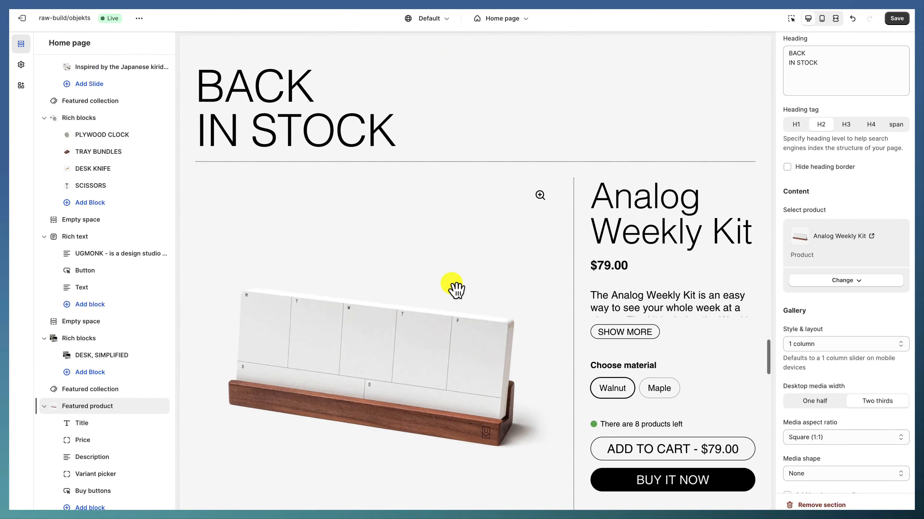
scroll(789, 248, down, 3)
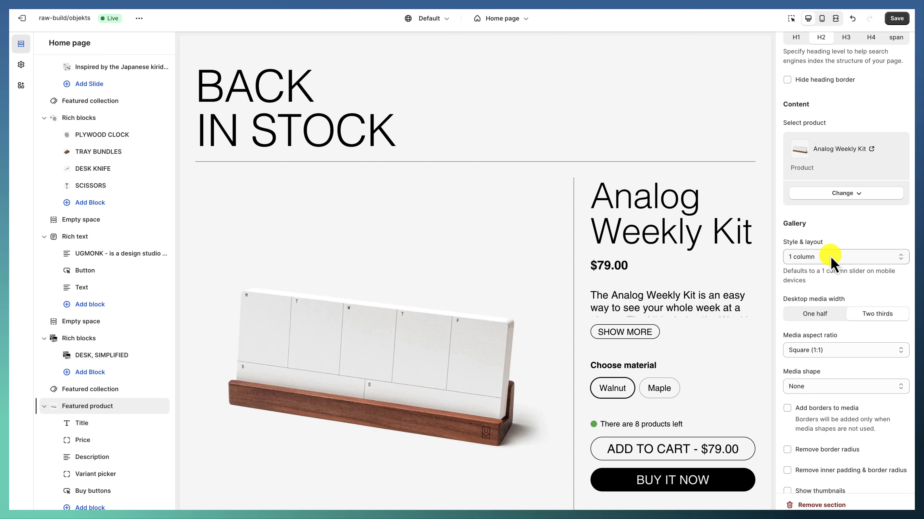
scroll(831, 259, down, 2)
scroll(525, 299, down, 3)
scroll(526, 298, right, 5)
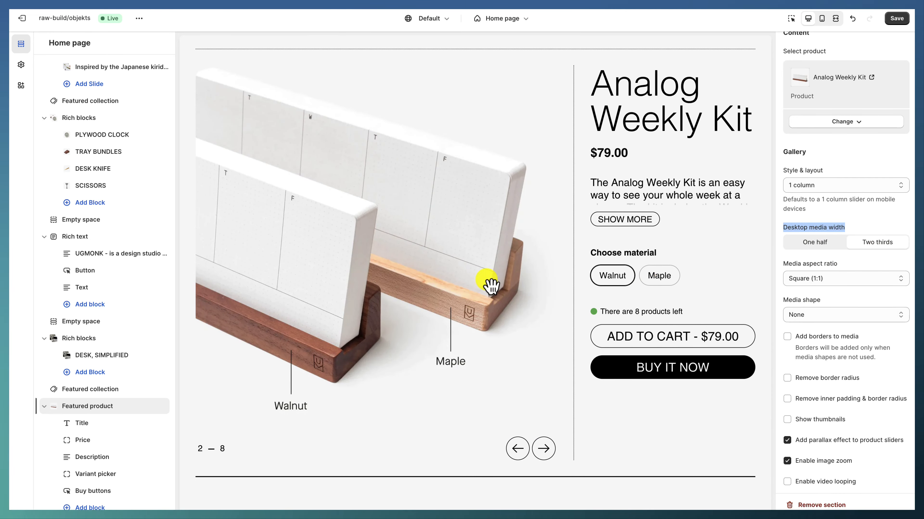
scroll(404, 284, right, 5)
scroll(627, 240, down, 2)
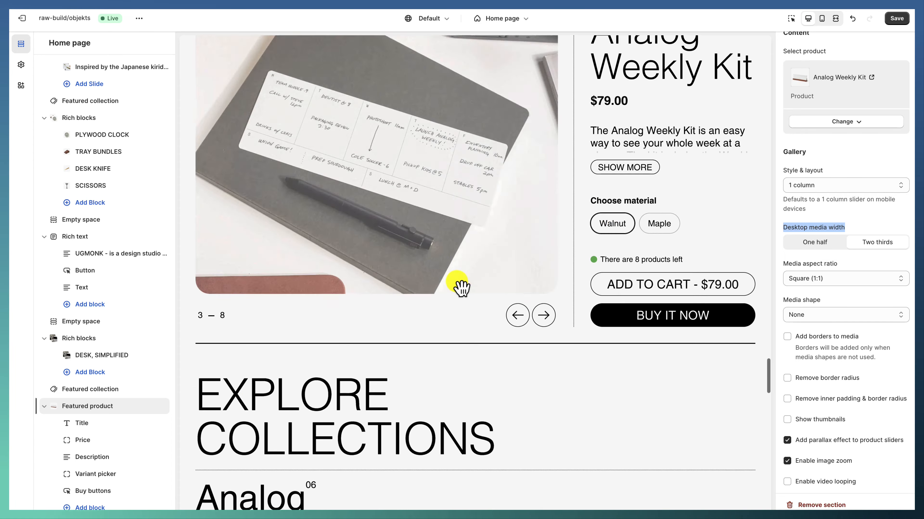
Step: Examine the EXPLORE COLLECTIONS Collection list section's heading, layout, typography and footer settings, and preview its collection links
scroll(327, 320, down, 5)
scroll(209, 344, down, 2)
scroll(87, 428, down, 3)
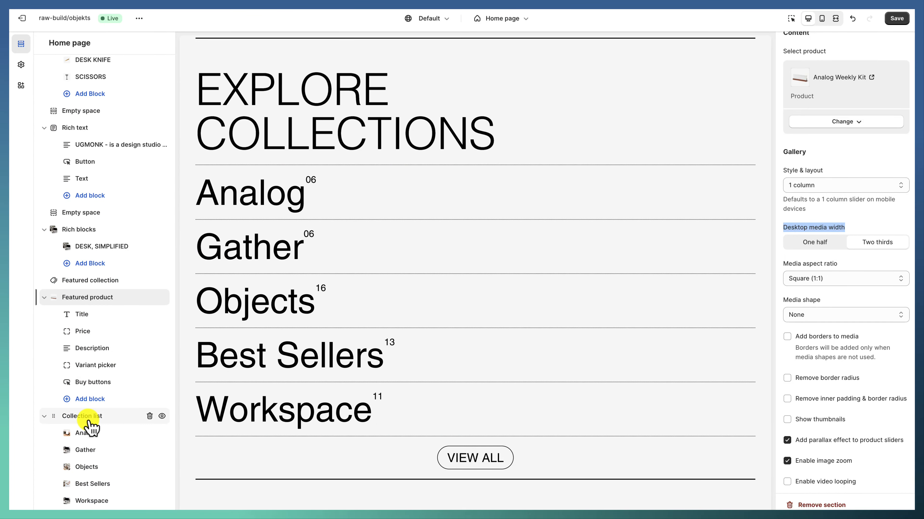
click(89, 421)
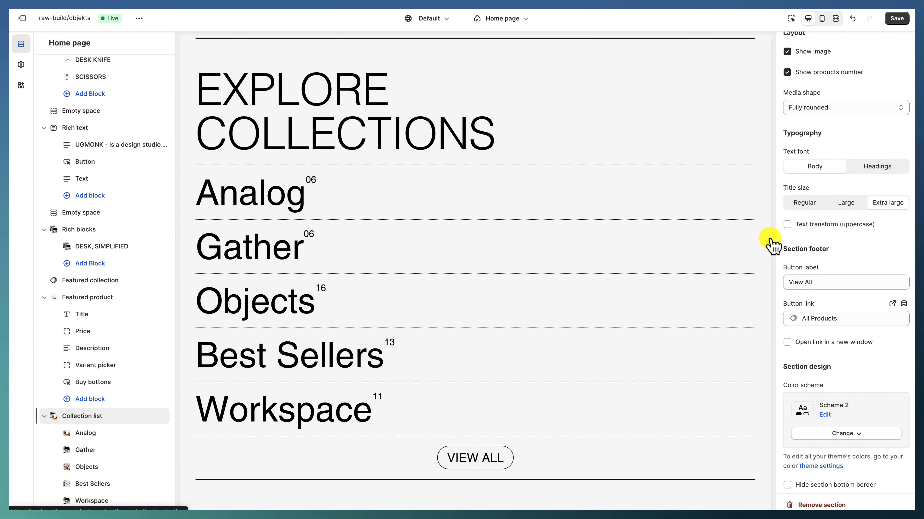
scroll(773, 254, up, 2)
scroll(294, 282, down, 3)
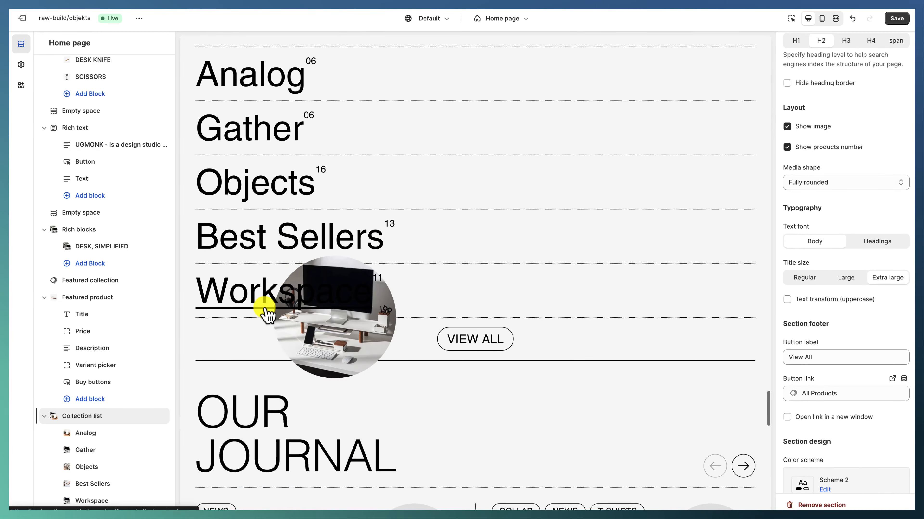
Step: Examine the OUR JOURNAL Blog posts section's content, style, details and footer settings, and advance its post slider in the preview
scroll(82, 382, down, 3)
click(88, 429)
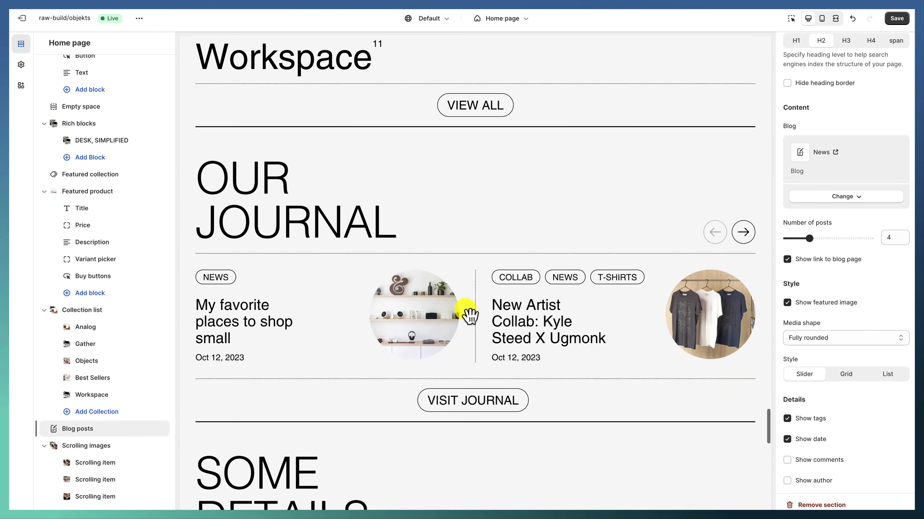
drag(623, 315, 538, 316)
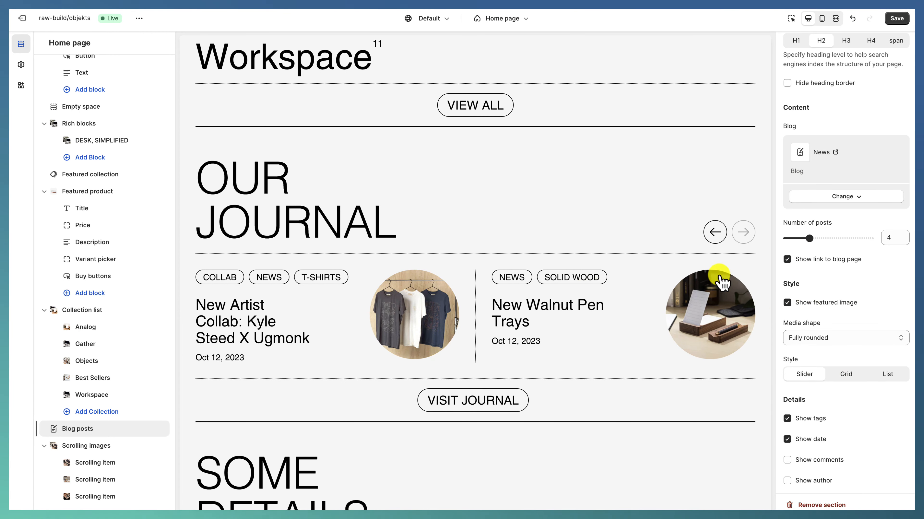
scroll(825, 431, down, 6)
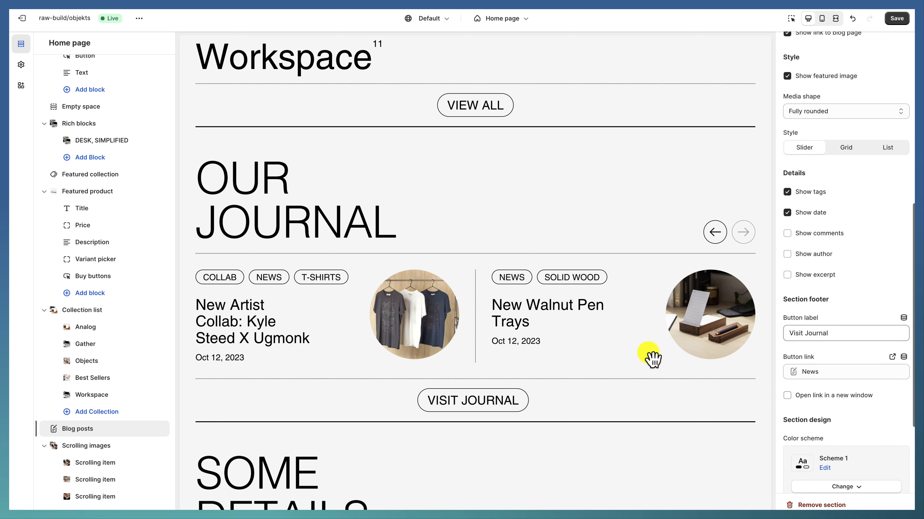
scroll(818, 291, down, 3)
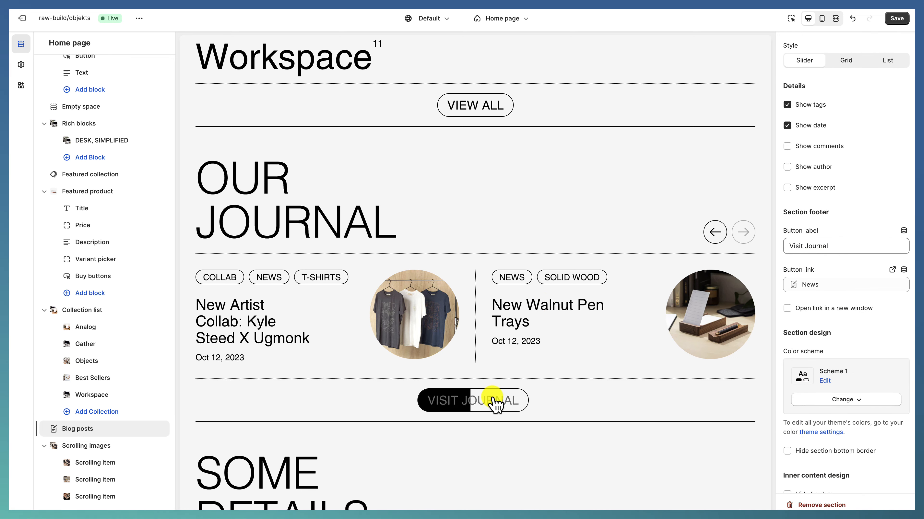
Step: Examine the SOME DETAILS Scrolling images section's heading, scroll direction, speed, layout and design settings
scroll(108, 429, down, 3)
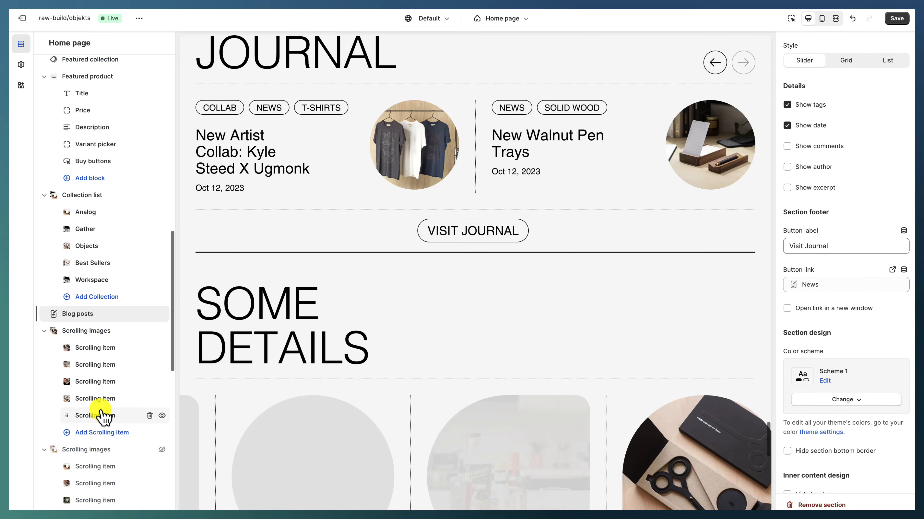
click(87, 332)
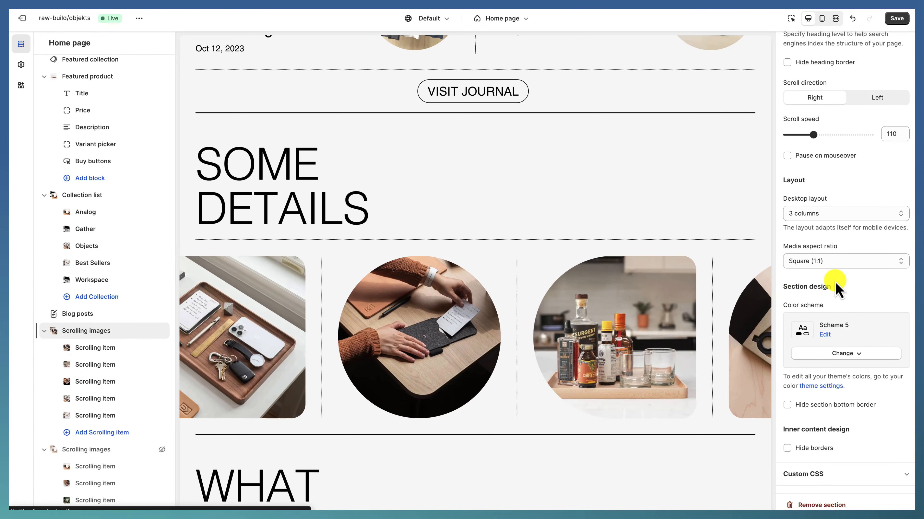
scroll(836, 287, up, 3)
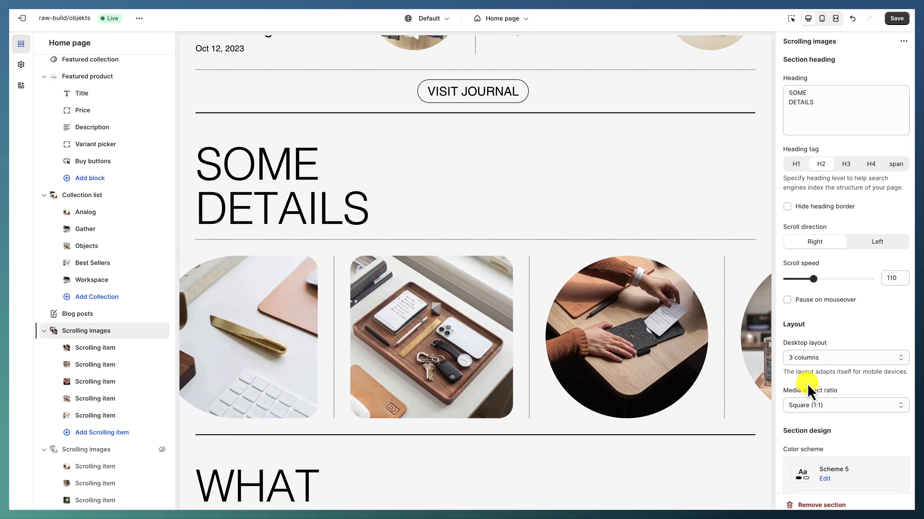
scroll(808, 391, down, 2)
scroll(809, 391, down, 2)
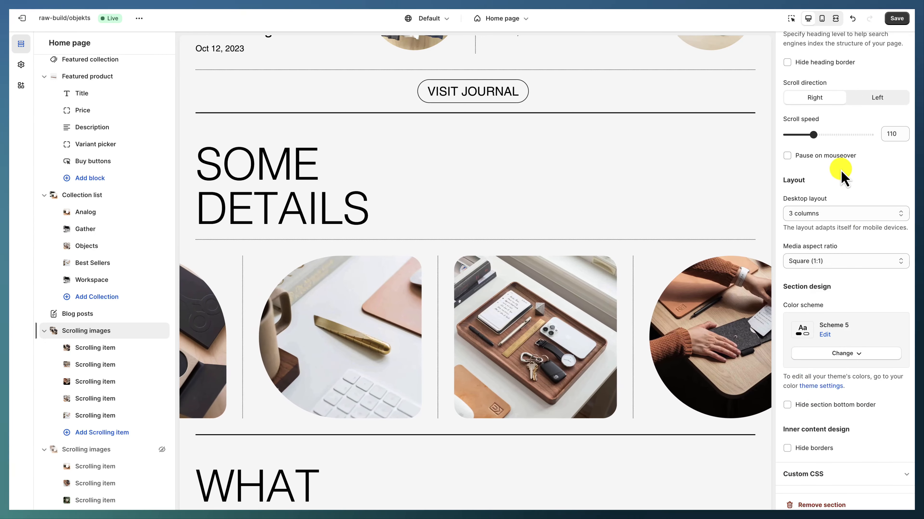
Step: View the media shape options of the individual scrolling items, and open the hidden Scrolling images section's settings
click(88, 363)
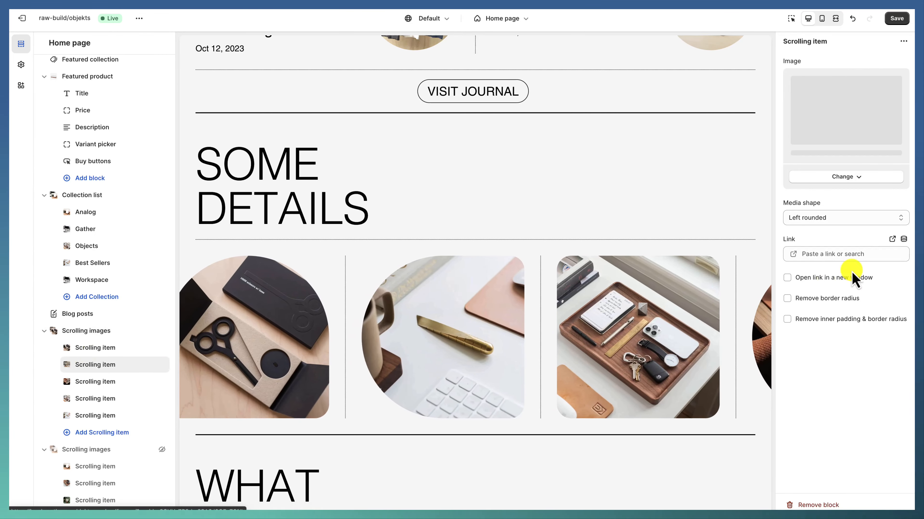
click(865, 238)
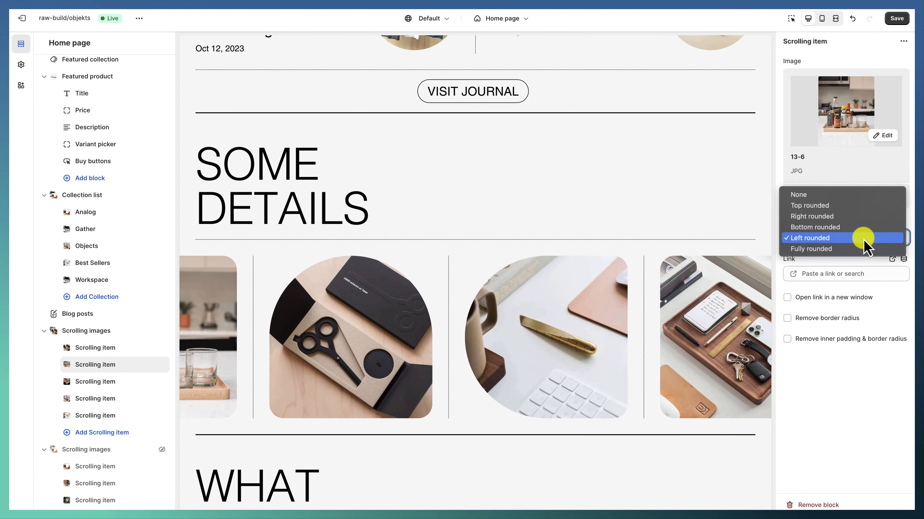
click(866, 238)
click(107, 382)
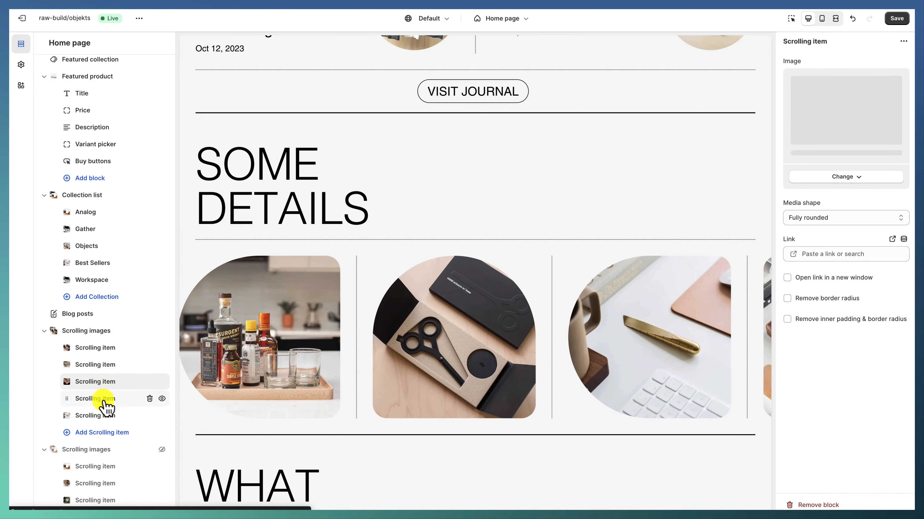
click(104, 399)
click(102, 449)
Step: Examine the WHAT THEY SAY? Testimonials section's settings and slider, and view the footer area in the preview
scroll(146, 353, down, 5)
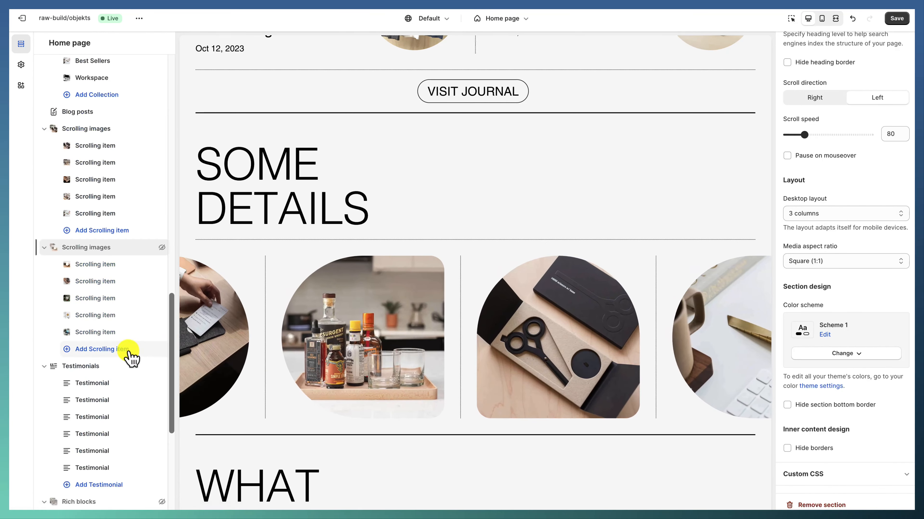
click(116, 366)
drag(329, 307, 283, 291)
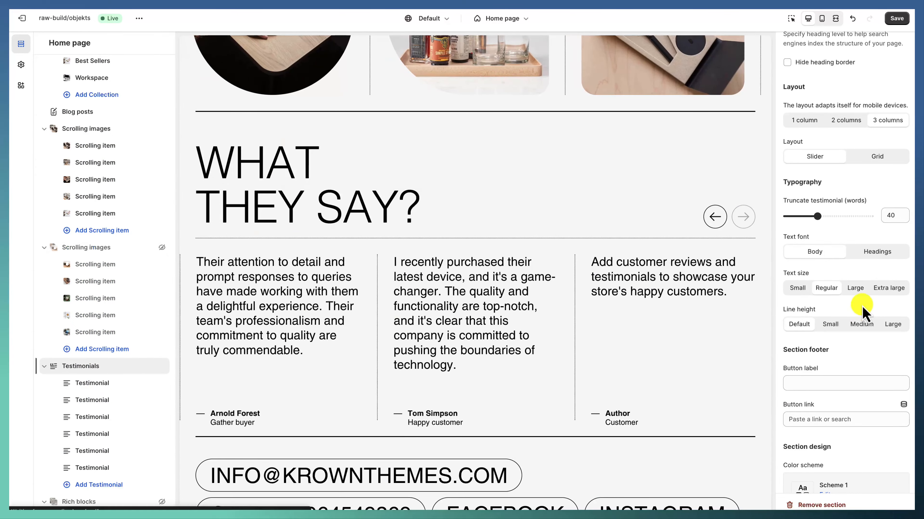
scroll(869, 306, down, 3)
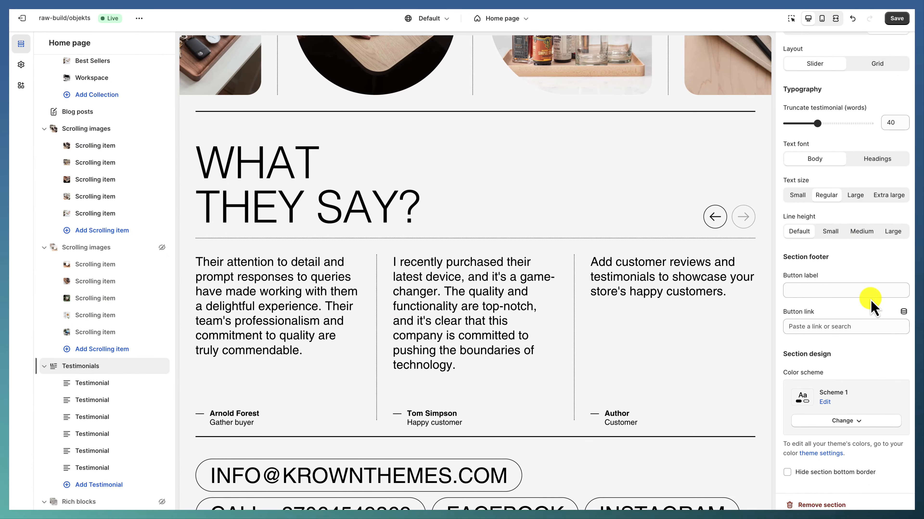
scroll(109, 404, down, 7)
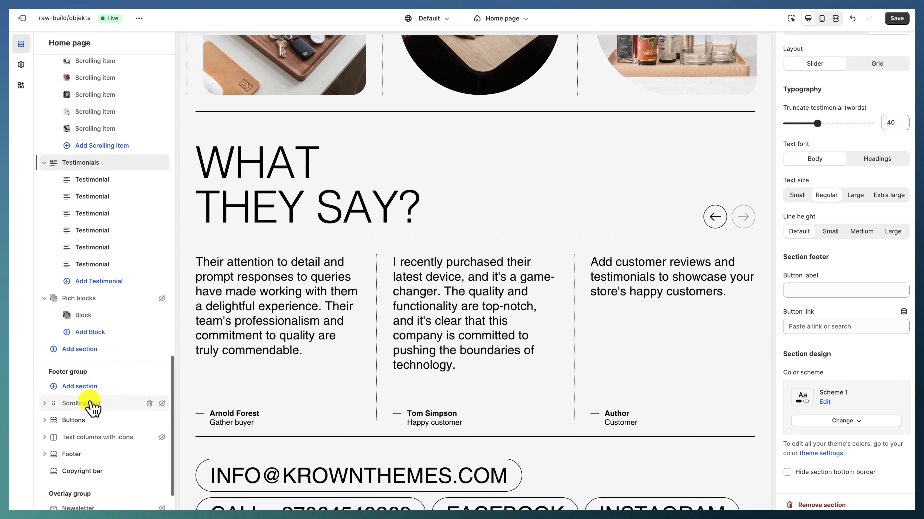
scroll(324, 383, down, 7)
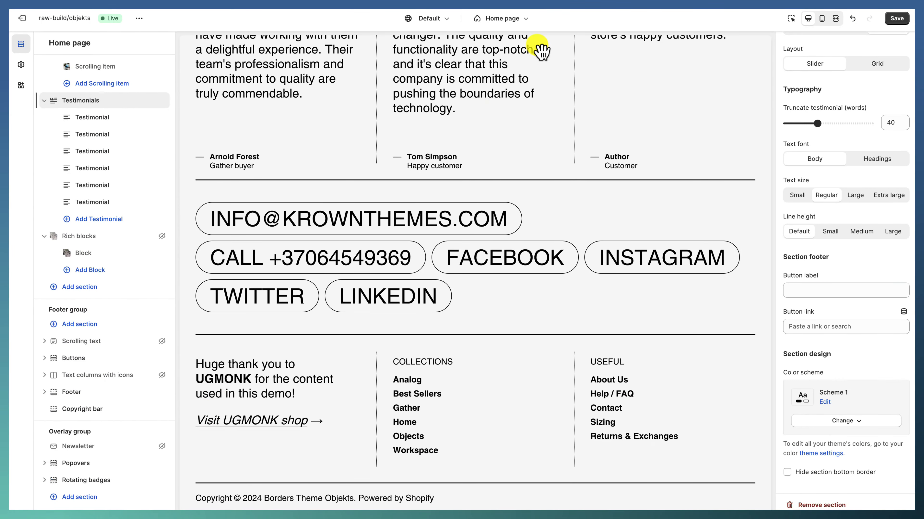
Step: Switch to the Default product template and view its Product page section's gallery settings
click(521, 24)
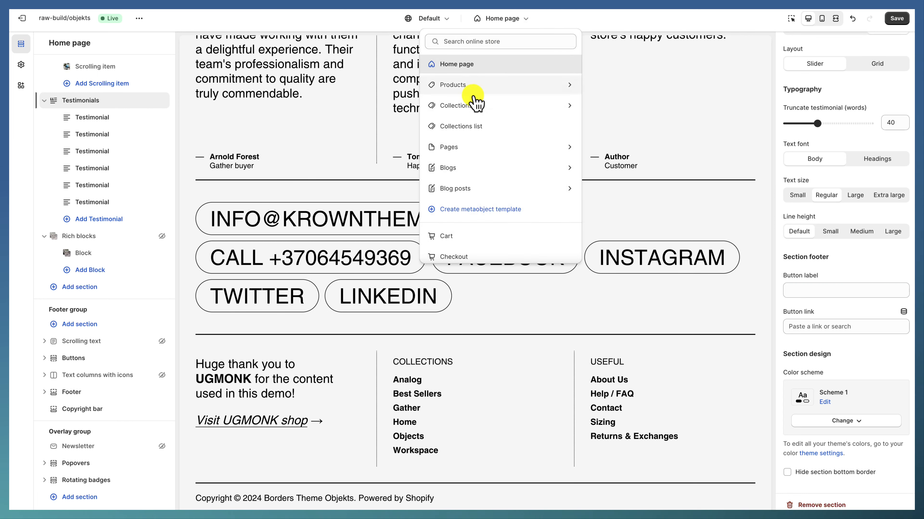
click(486, 86)
click(480, 99)
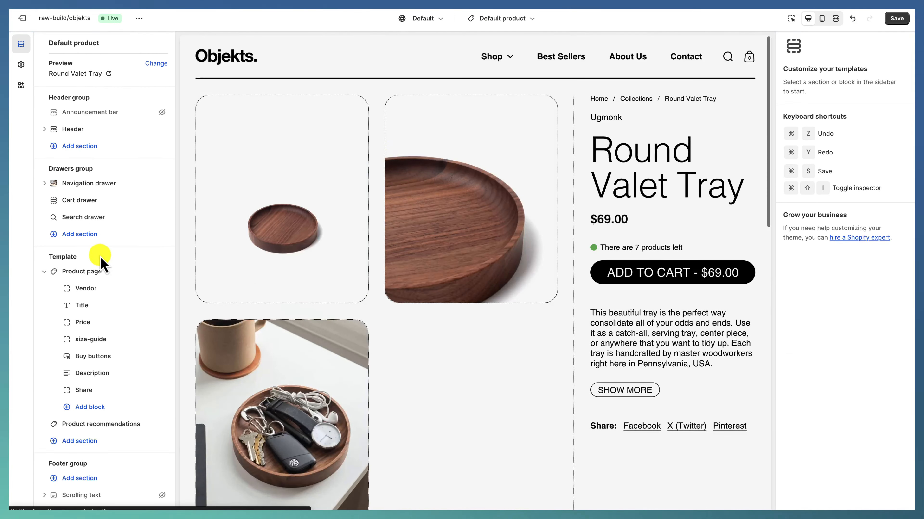
click(100, 272)
scroll(562, 210, down, 1)
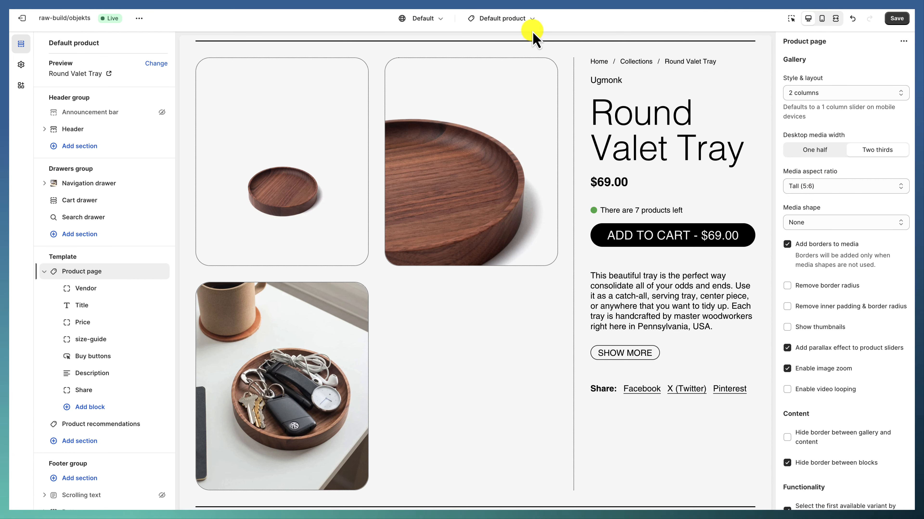
Step: Switch to the analog product template and review its Product page section's gallery, content, functionality and design settings
click(530, 20)
click(487, 82)
click(485, 106)
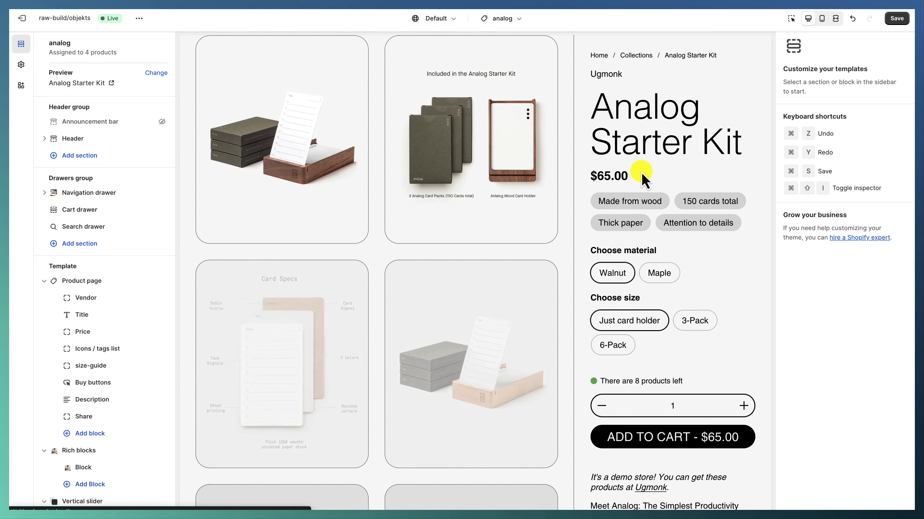
click(97, 280)
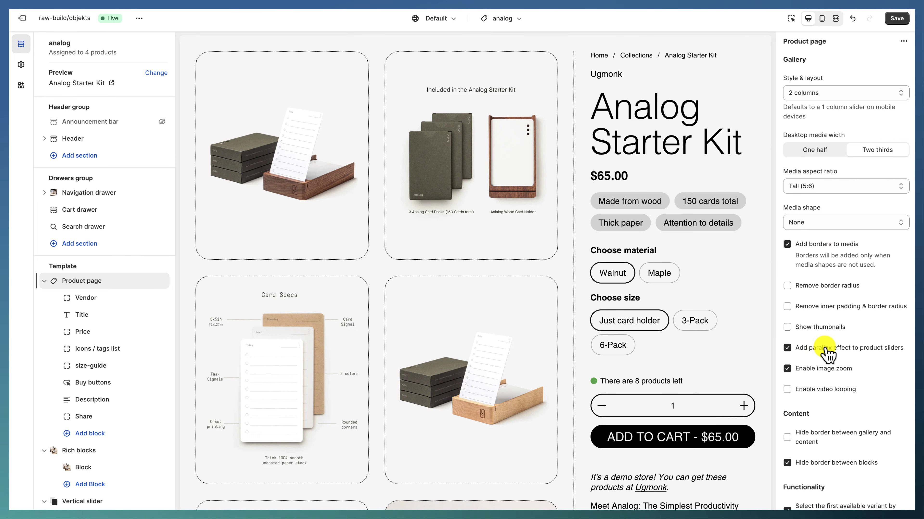
scroll(833, 372, down, 4)
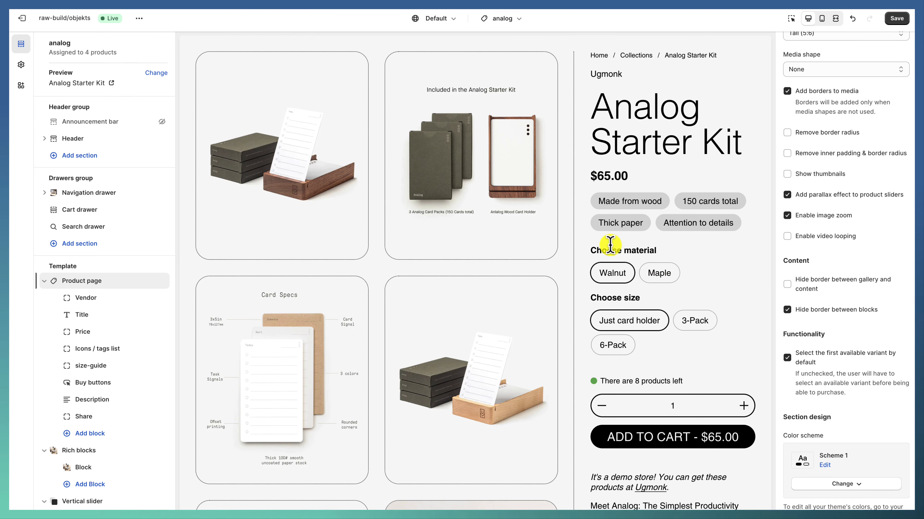
scroll(833, 351, down, 2)
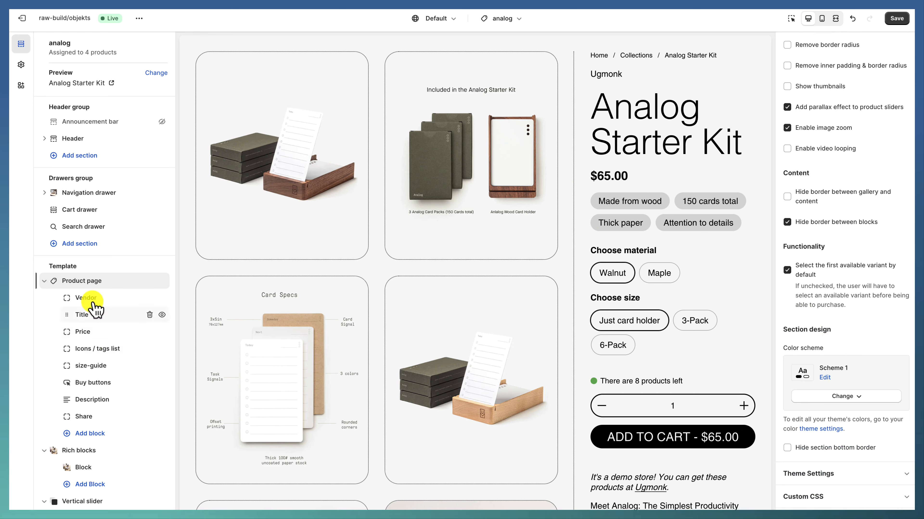
Step: Inspect the settings of the product page's Icons / tags list, size-guide variant picker and Buy buttons blocks
click(100, 350)
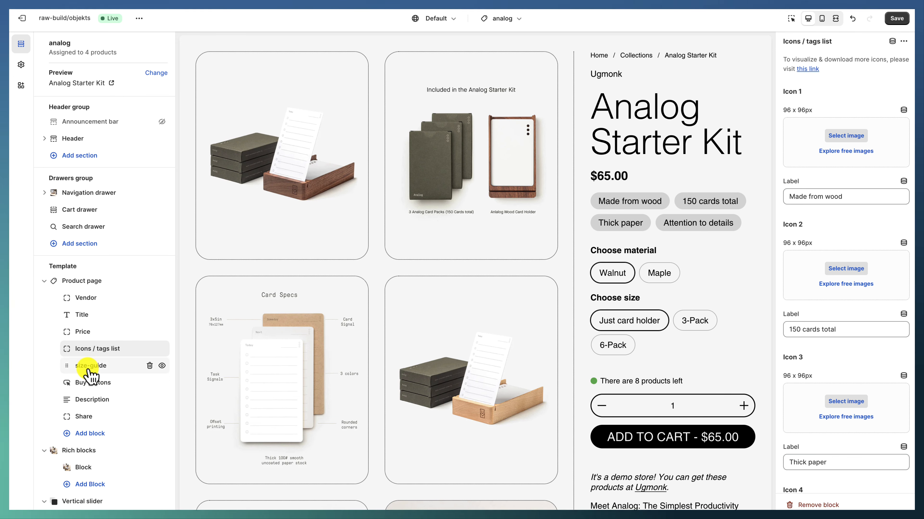
click(96, 366)
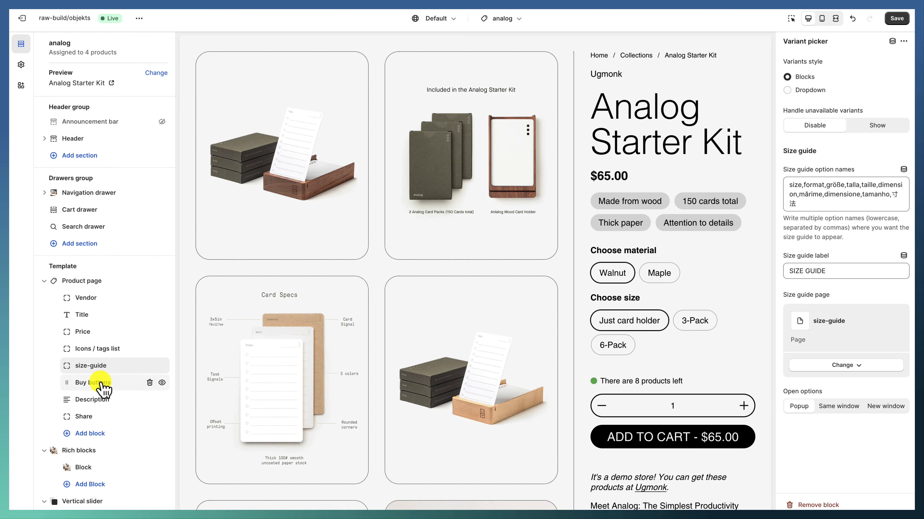
click(105, 388)
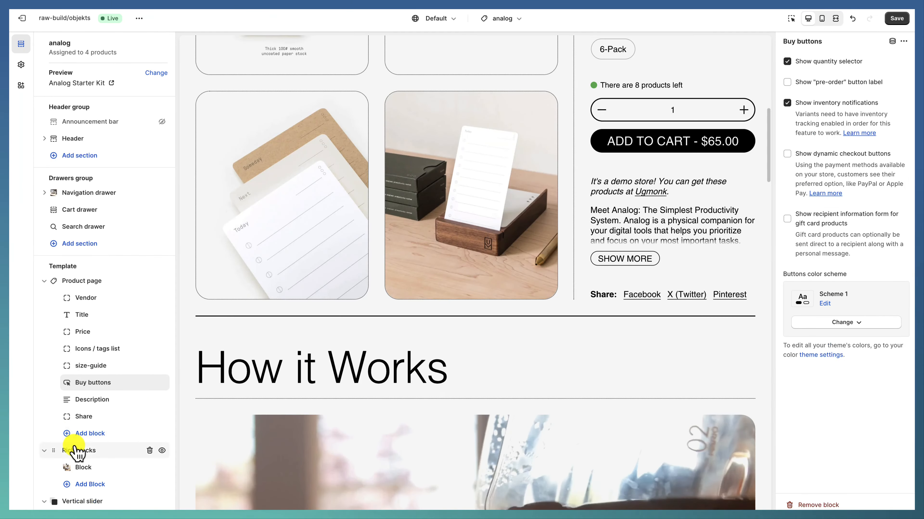
Step: Examine the How it Works Rich blocks section's settings and its block's image, video and overlay options
click(76, 451)
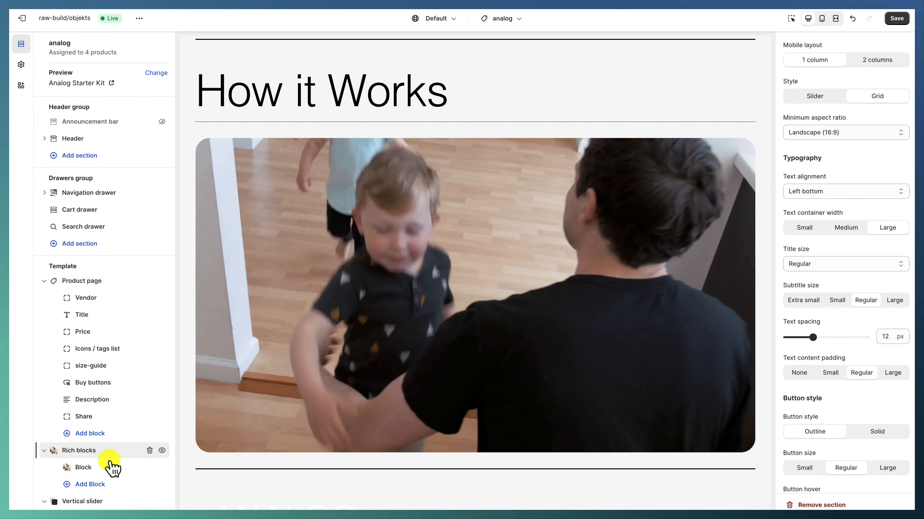
click(113, 468)
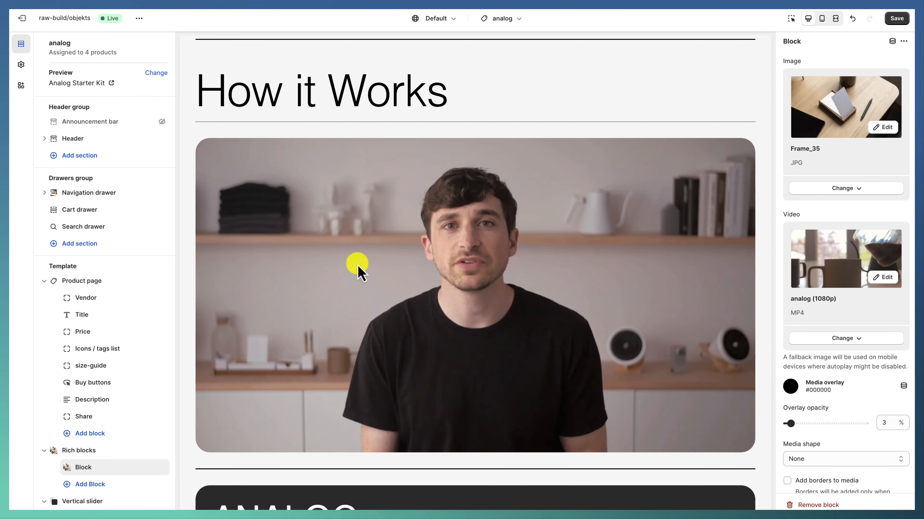
mouse_move(156, 470)
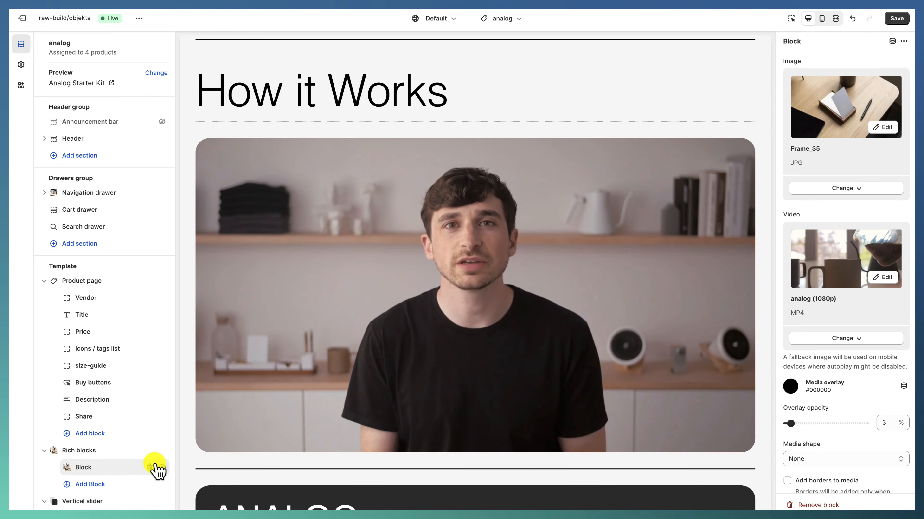
Step: Examine the Vertical slider section's aspect ratio, media shape, typography and title style settings
scroll(156, 469, down, 3)
click(95, 422)
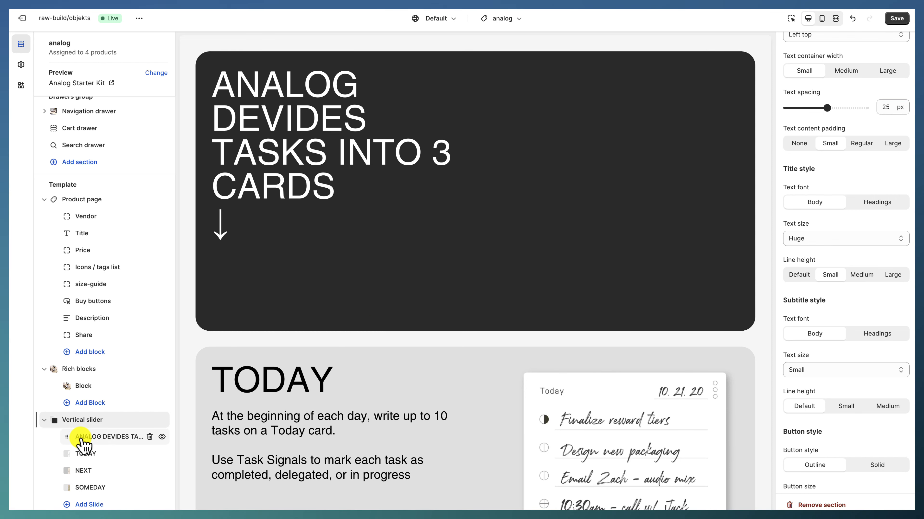
scroll(794, 199, up, 6)
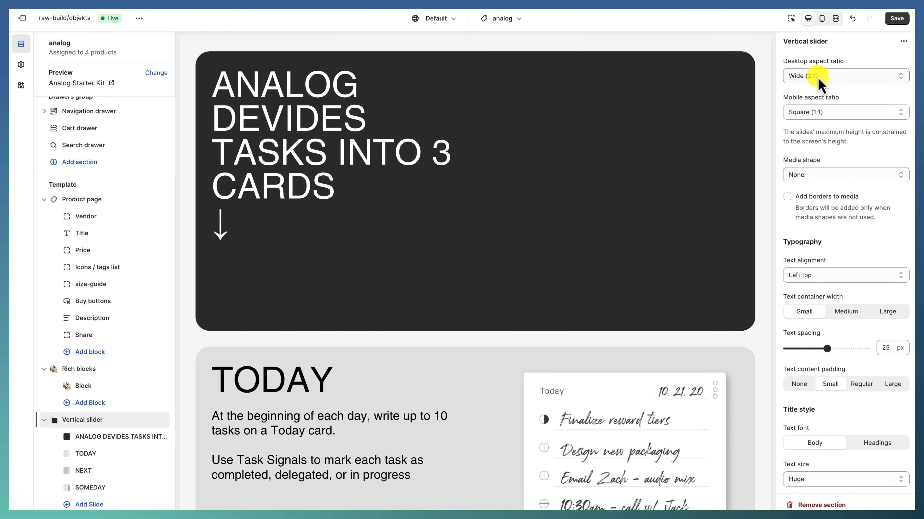
scroll(825, 220, down, 4)
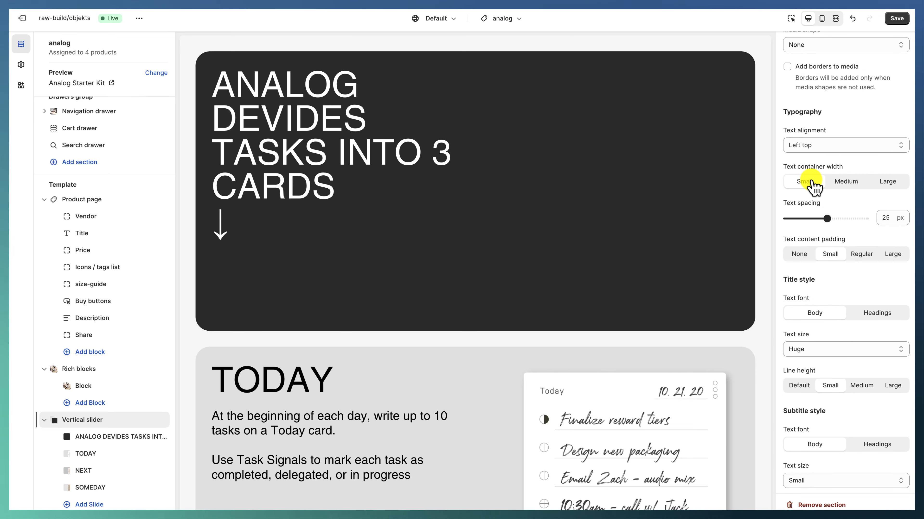
Step: Review the Vertical slider's subtitle and button style settings, and the image, video and overlay options of its first slide
scroll(813, 184, down, 5)
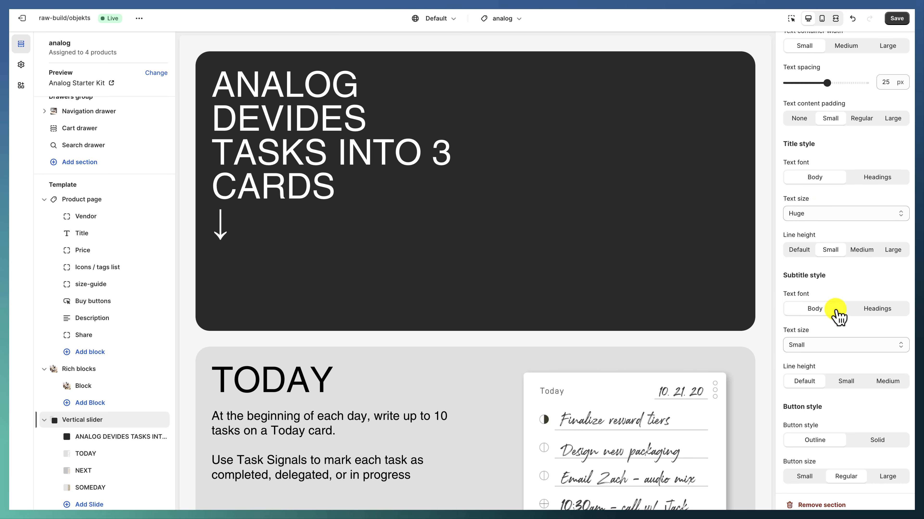
scroll(836, 316, down, 4)
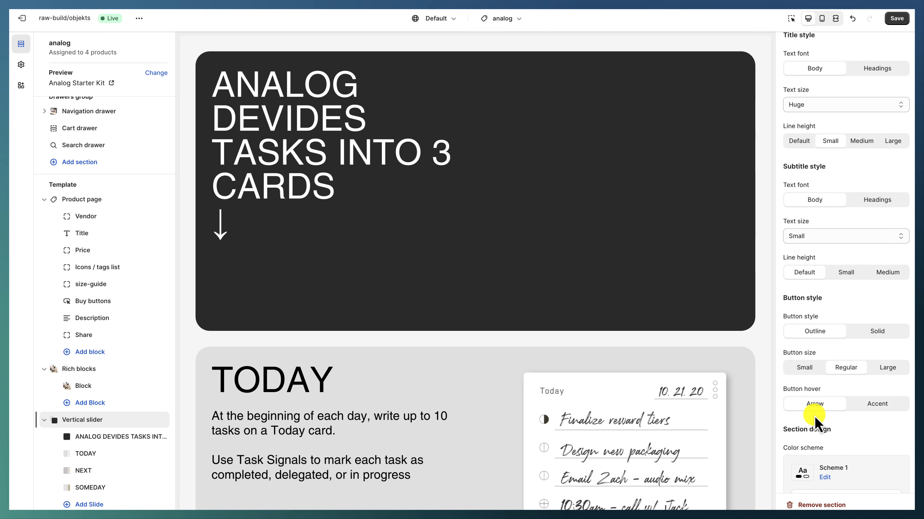
click(94, 439)
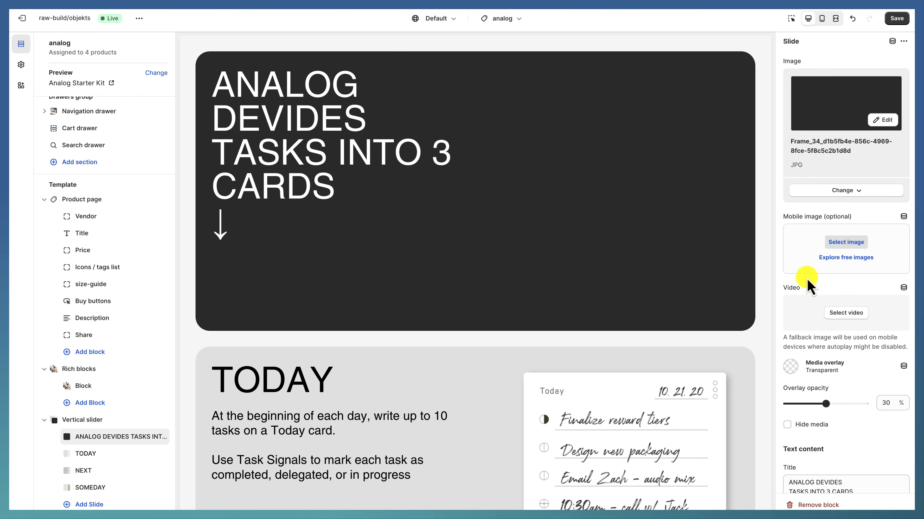
scroll(811, 302, down, 4)
scroll(814, 315, up, 3)
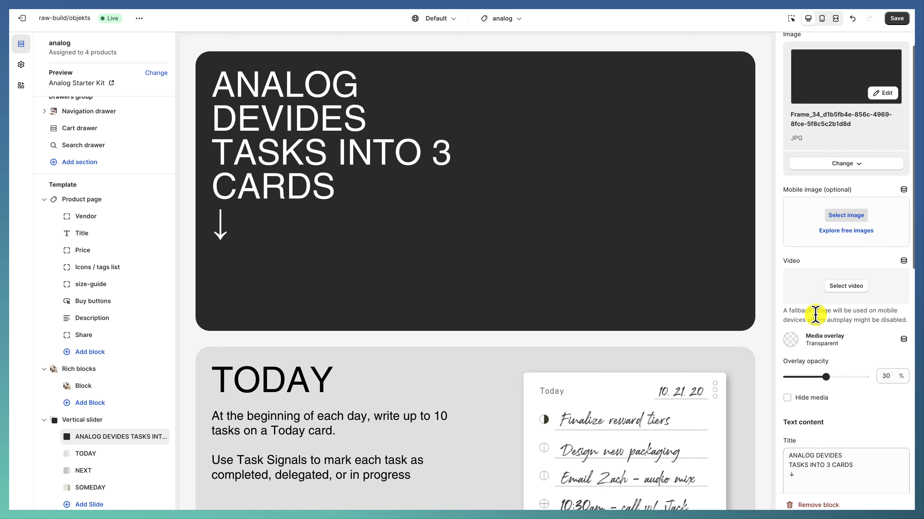
scroll(815, 315, up, 1)
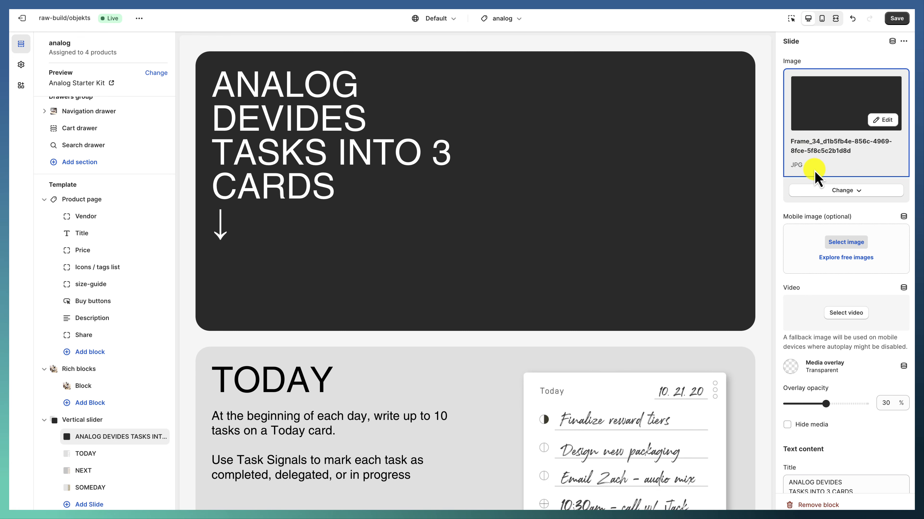
click(858, 192)
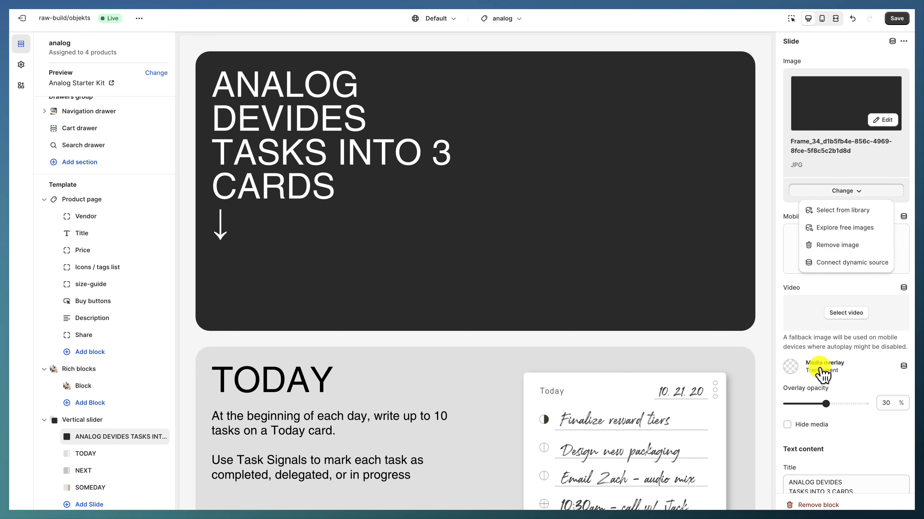
Step: Hide the media of the first Vertical slider slide and change the slide's color scheme to Scheme 7
click(811, 425)
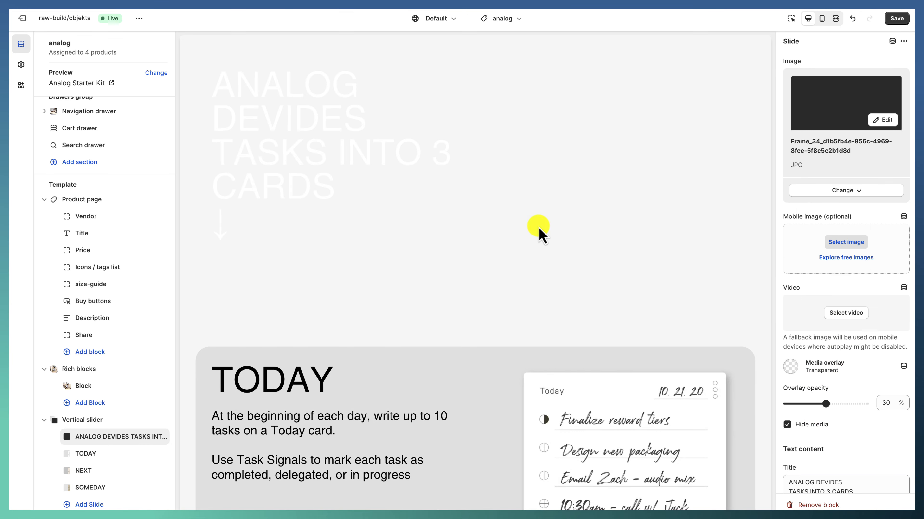
scroll(800, 349, down, 10)
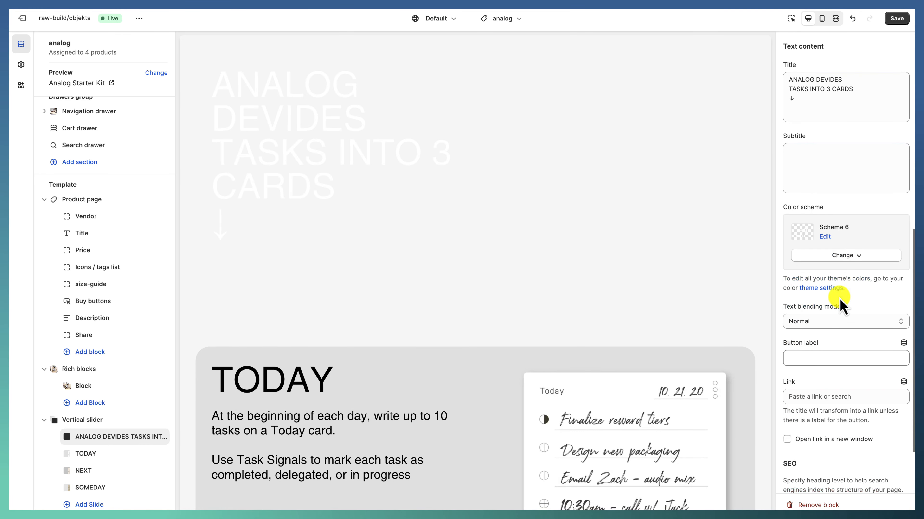
click(848, 257)
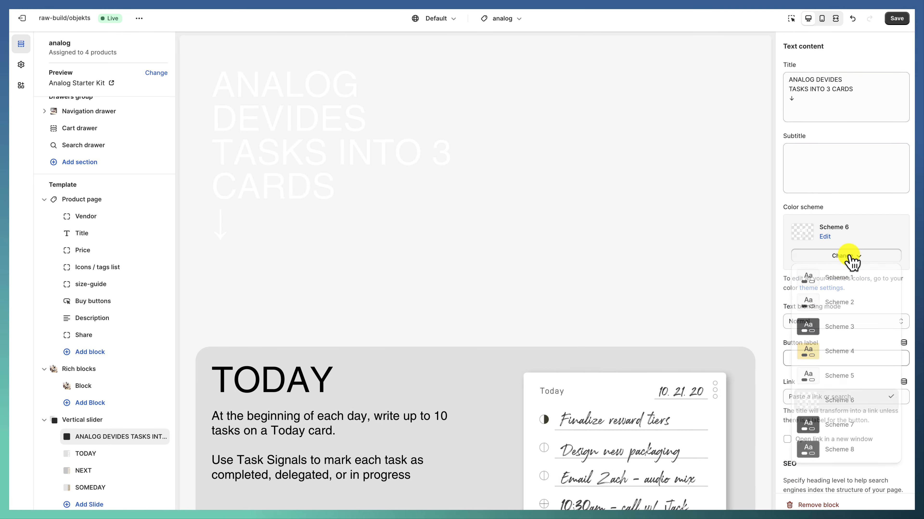
click(834, 338)
click(827, 259)
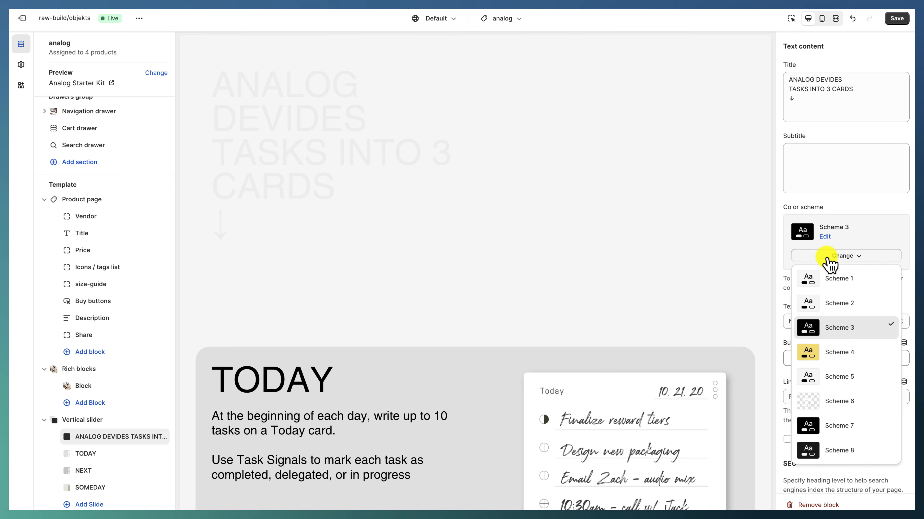
click(836, 428)
Step: Set the first slide's media overlay color to #191919 with an overlay opacity of 60%
scroll(834, 328, up, 8)
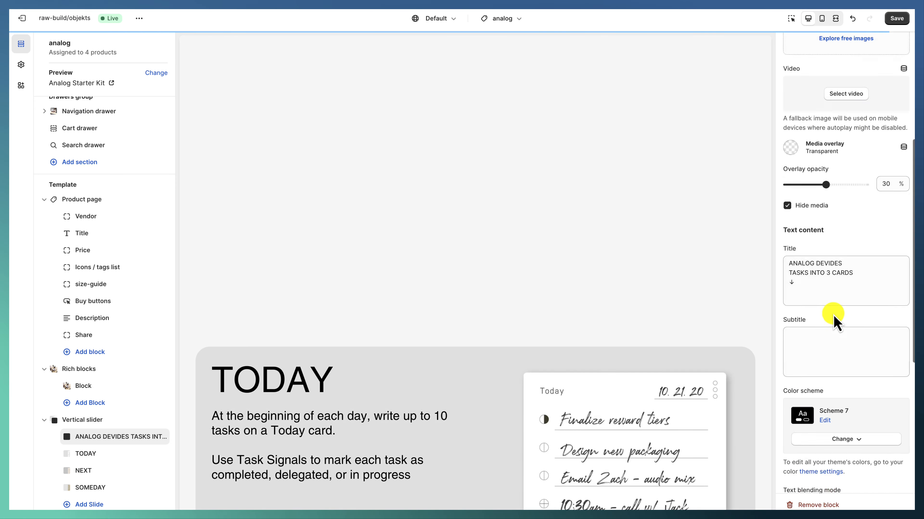
click(790, 302)
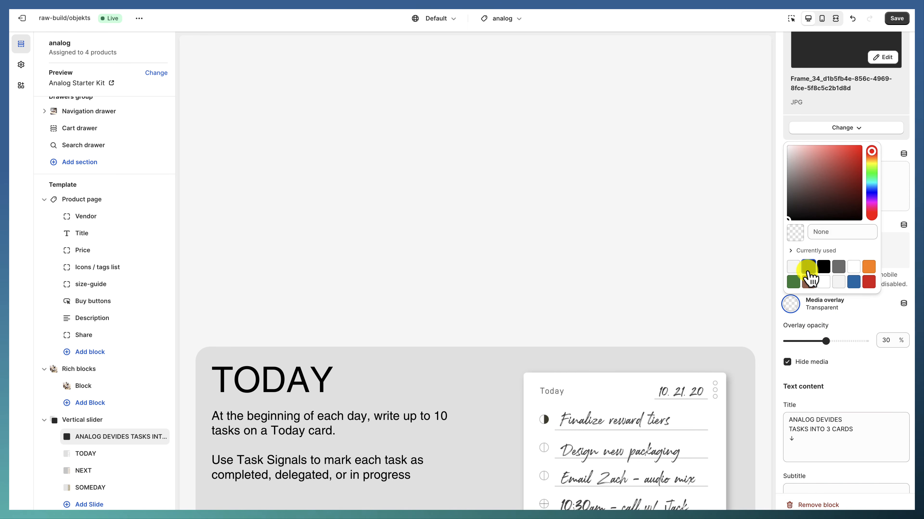
click(840, 368)
drag(825, 341, 882, 342)
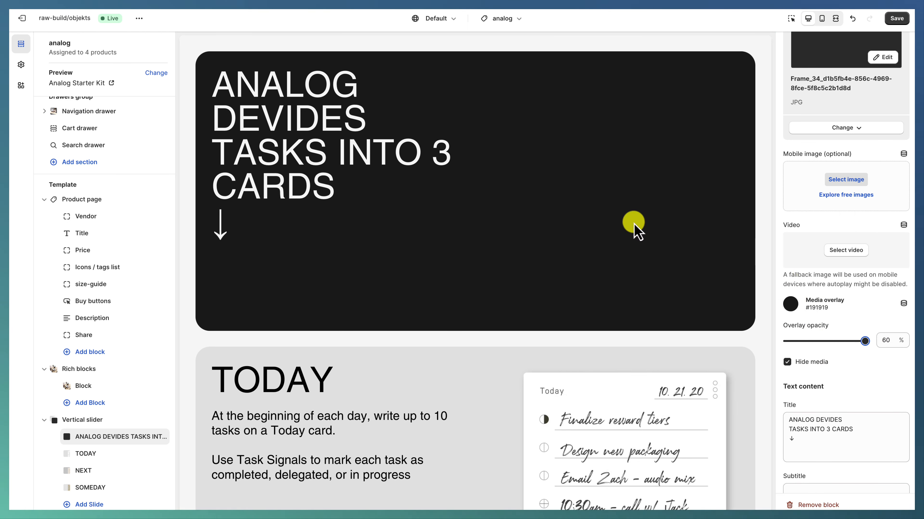
Step: Remove the image from the "ANALOG DEVIDES TASKS INTO 3 CARDS" slide and check the slide in the preview
scroll(804, 291, up, 3)
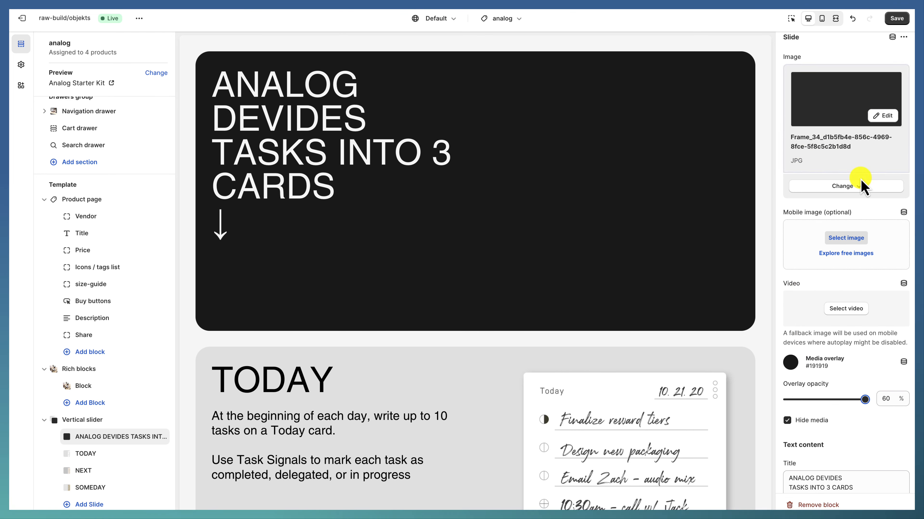
click(837, 241)
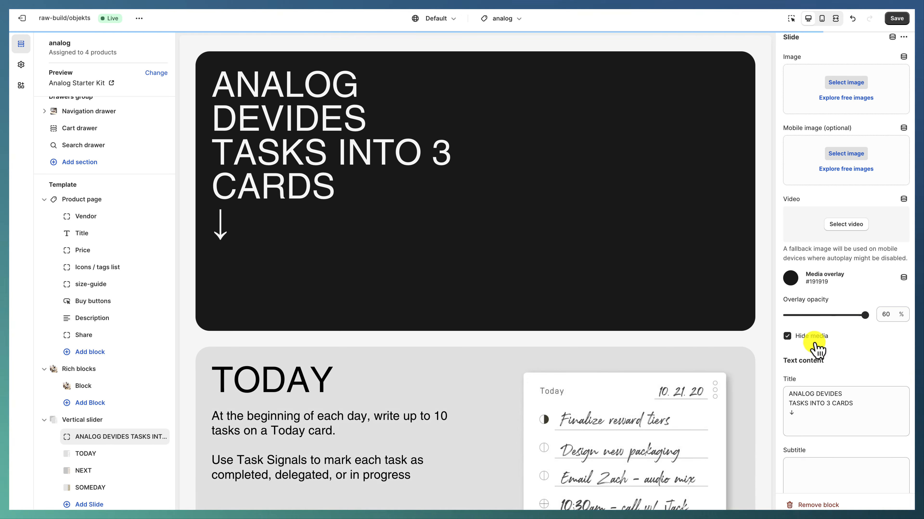
scroll(617, 296, down, 3)
scroll(618, 295, up, 6)
scroll(501, 242, down, 4)
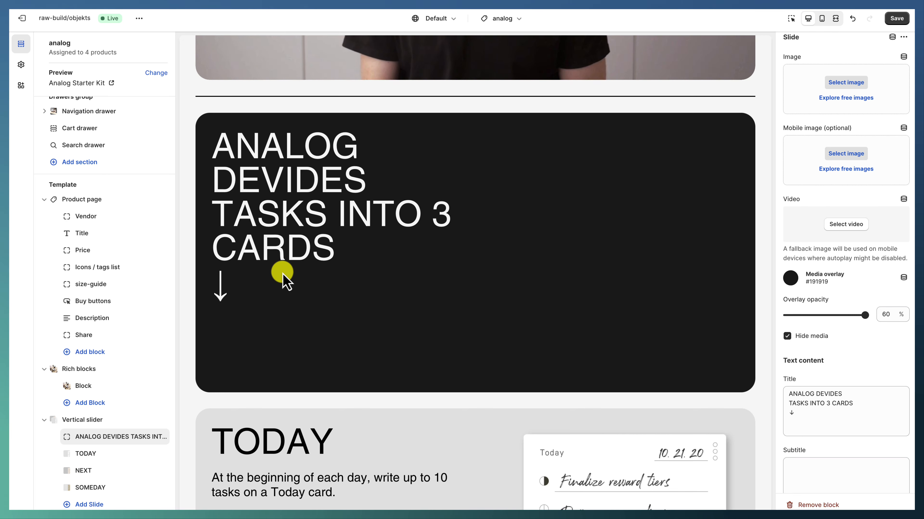
Step: Inspect the image and text content settings of the Vertical slider's TODAY and NEXT slides
click(105, 455)
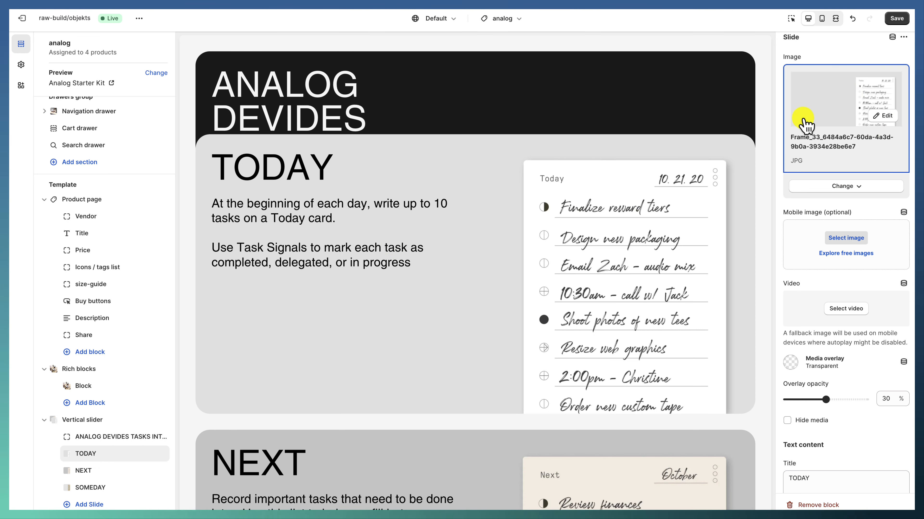
scroll(282, 219, down, 10)
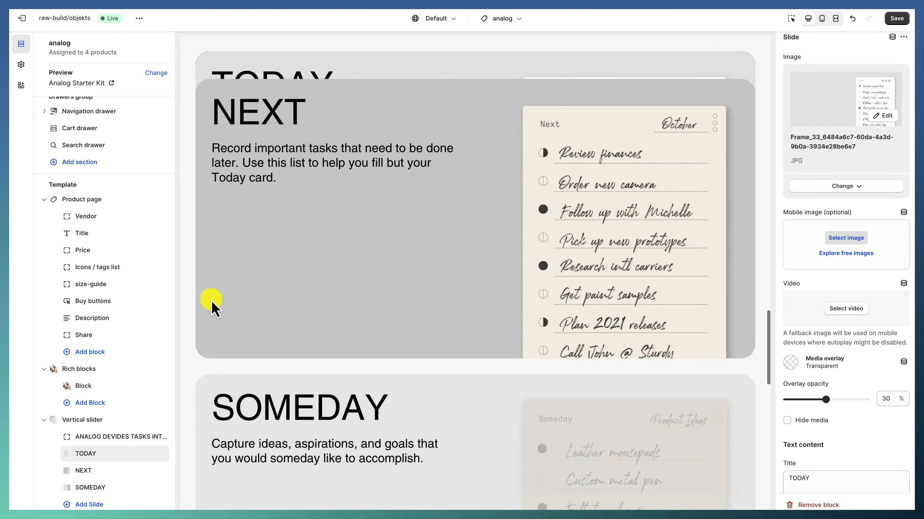
click(98, 471)
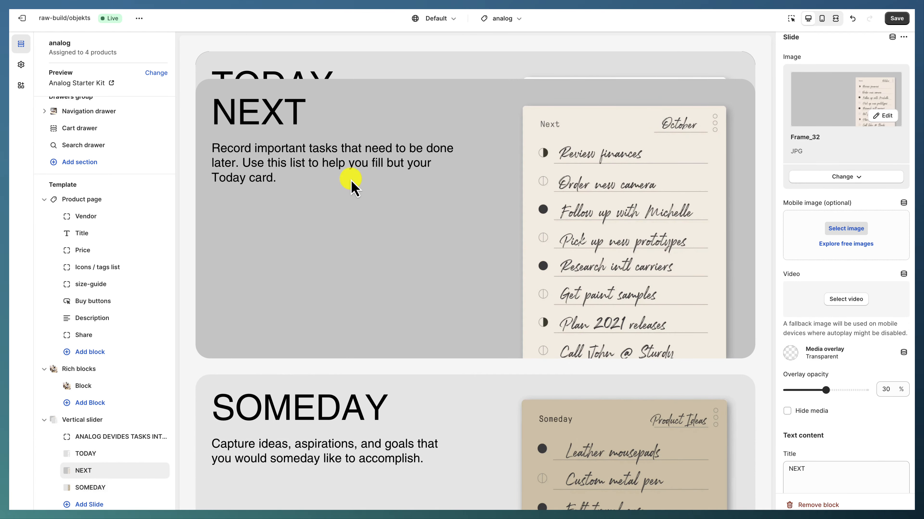
Step: Examine the Details Scrolling images section's scroll direction, layout and color scheme settings, along with its list of scrolling items
scroll(104, 437, down, 4)
click(91, 378)
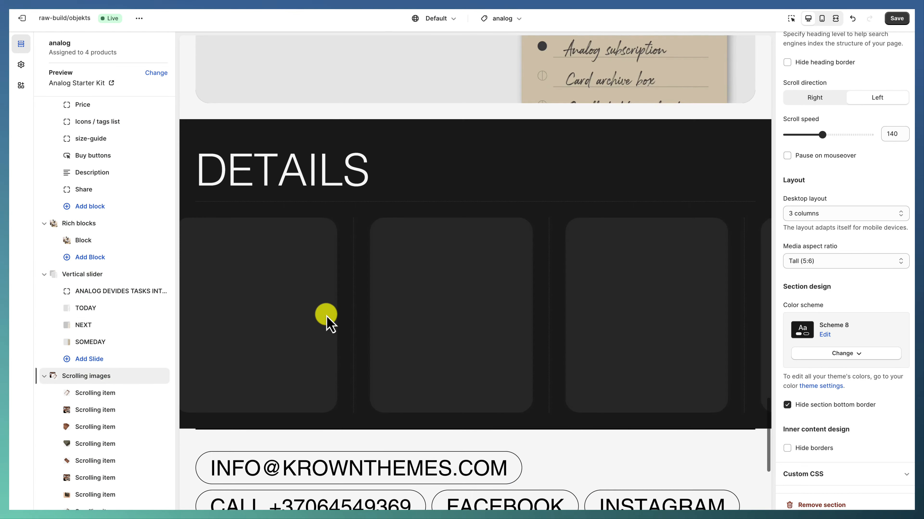
scroll(106, 398, down, 2)
scroll(500, 233, down, 2)
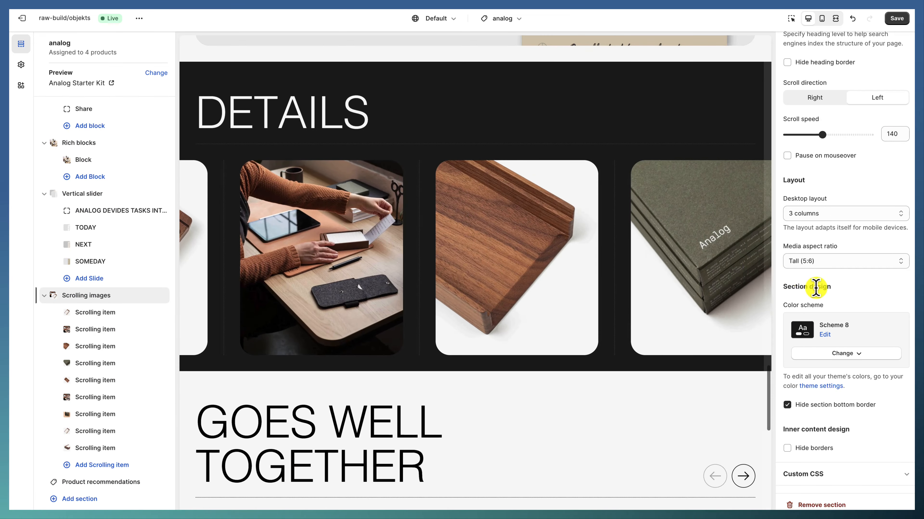
scroll(97, 377, down, 5)
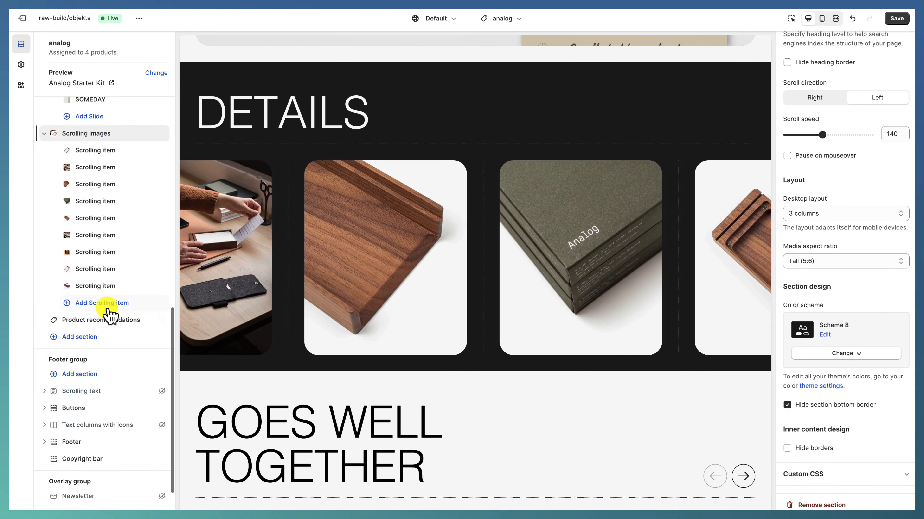
Step: Switch to the gather product template and view its Rich blocks section's heading, layout and typography settings
click(506, 19)
click(505, 88)
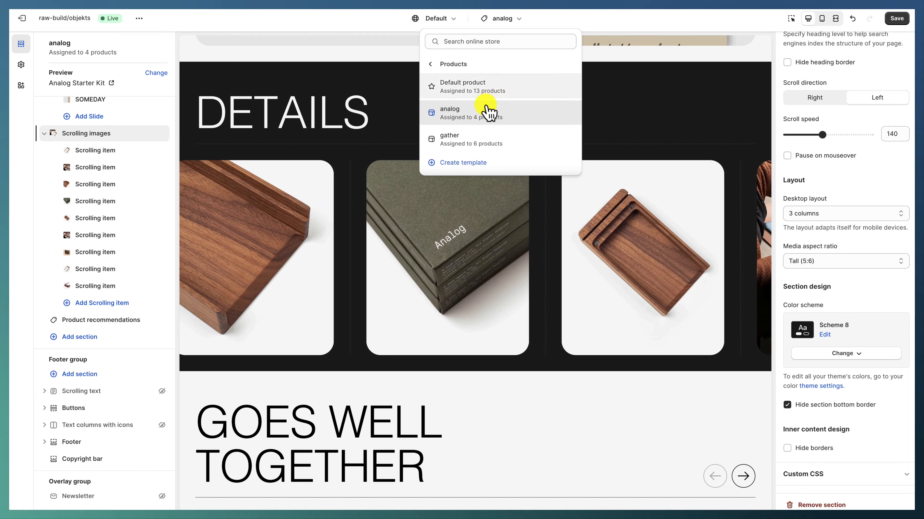
click(485, 144)
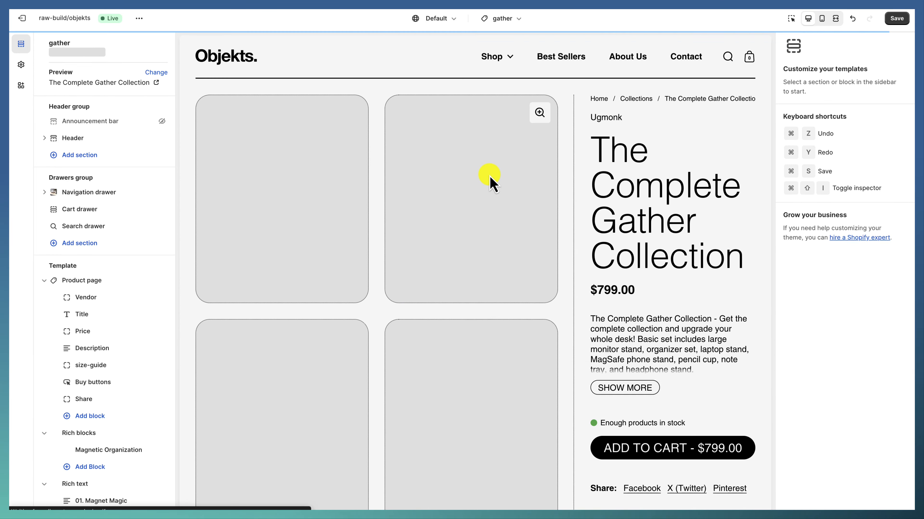
scroll(102, 371, down, 2)
click(97, 378)
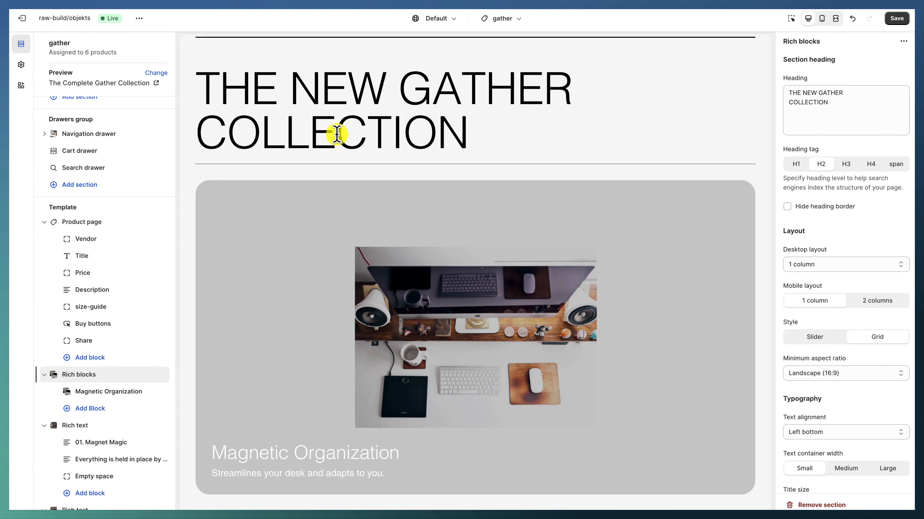
scroll(302, 302, up, 1)
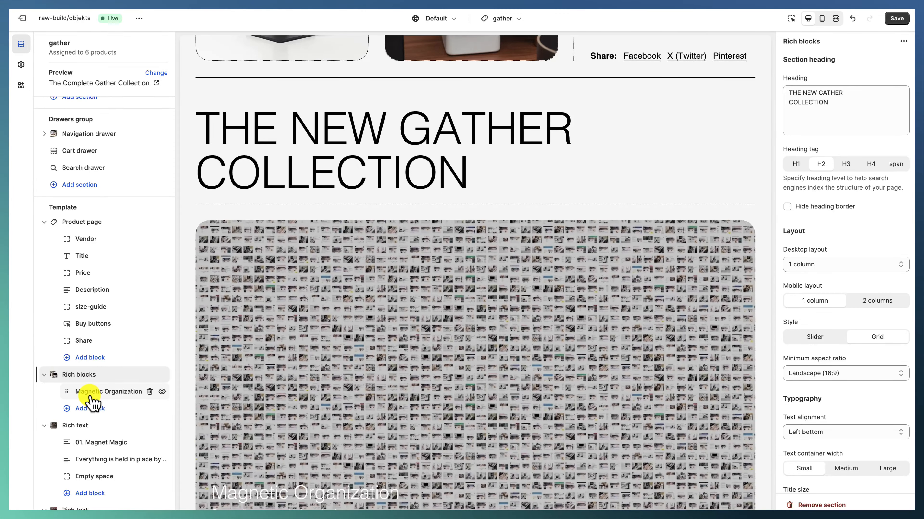
Step: Review the first Rich text section's heading, video, media position, typography, section design and inner content design settings
click(98, 429)
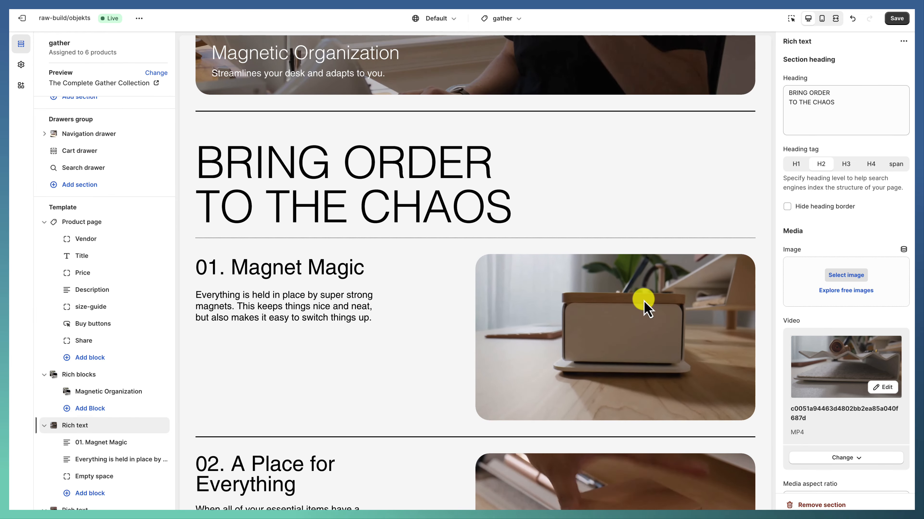
scroll(842, 413, down, 5)
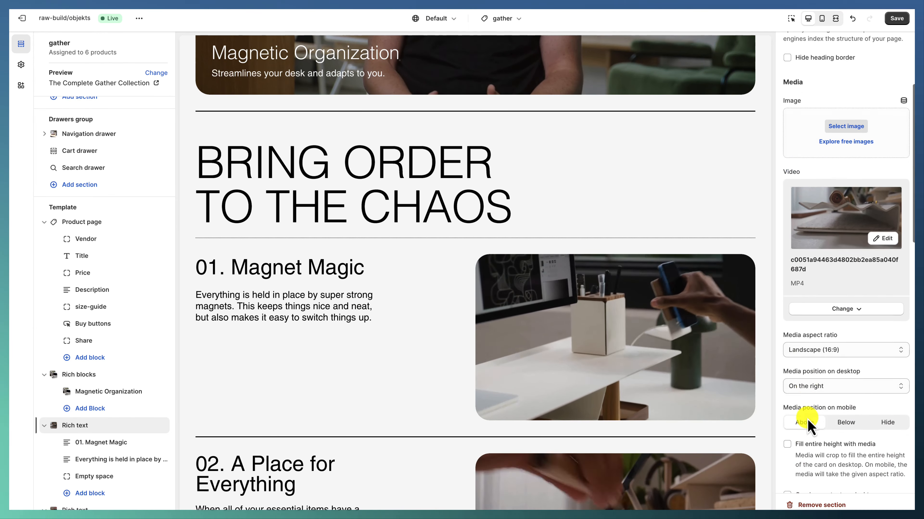
scroll(742, 313, down, 1)
scroll(895, 261, up, 1)
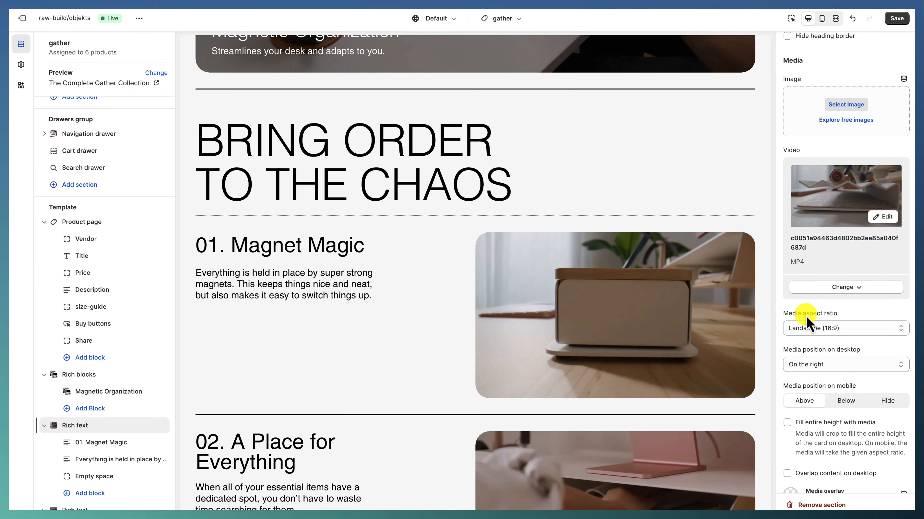
scroll(807, 320, down, 3)
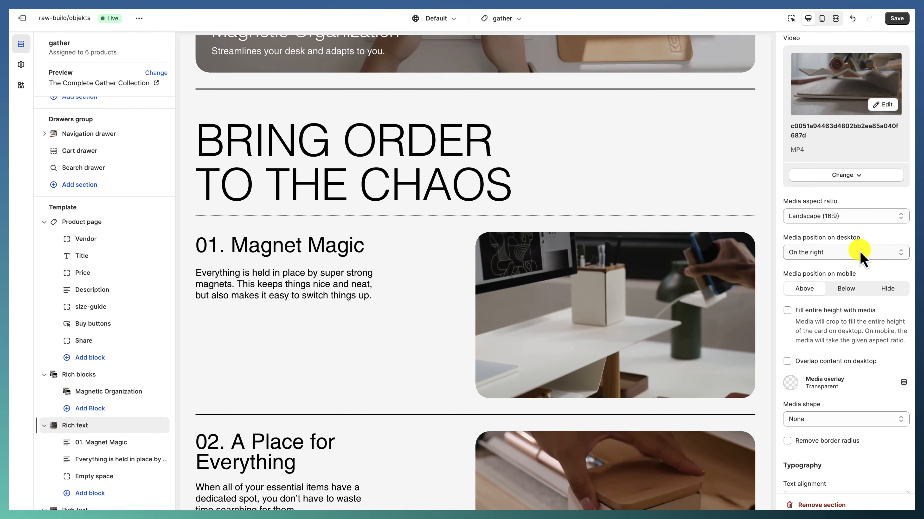
scroll(830, 315, down, 4)
scroll(796, 204, down, 5)
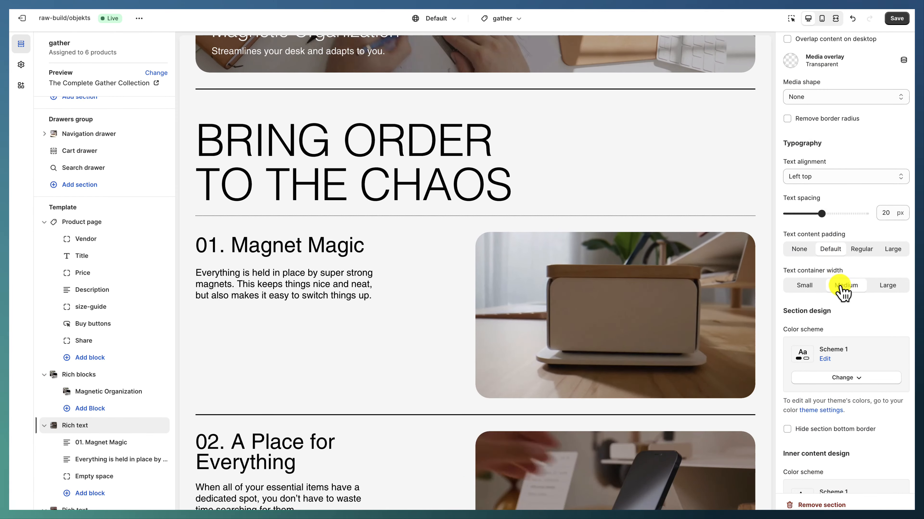
scroll(841, 289, down, 4)
scroll(842, 292, down, 4)
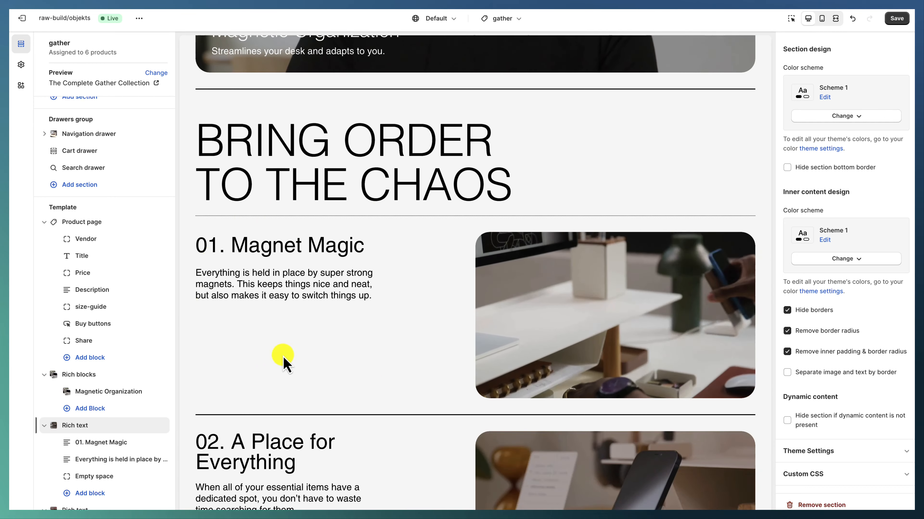
Step: Inspect the font, size and heading tag settings of the Rich text section's "01. Magnet Magic" title and description text blocks
scroll(645, 326, down, 3)
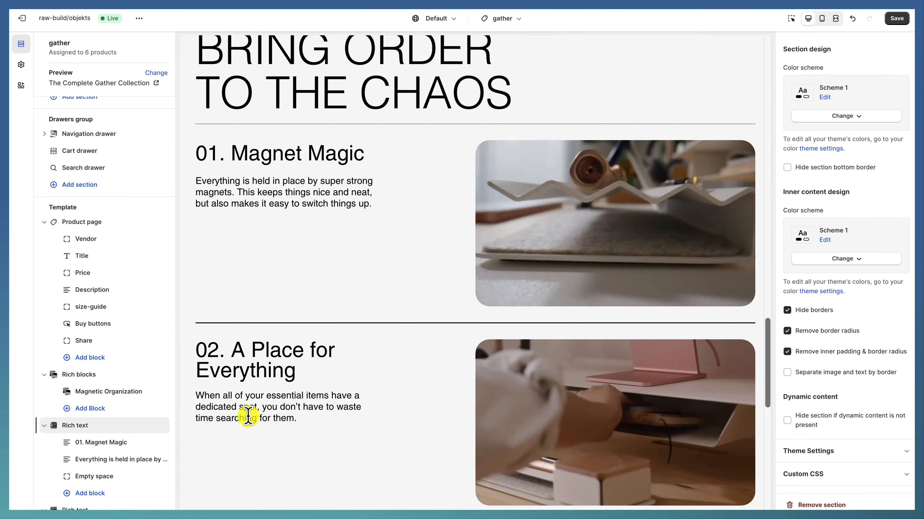
click(123, 444)
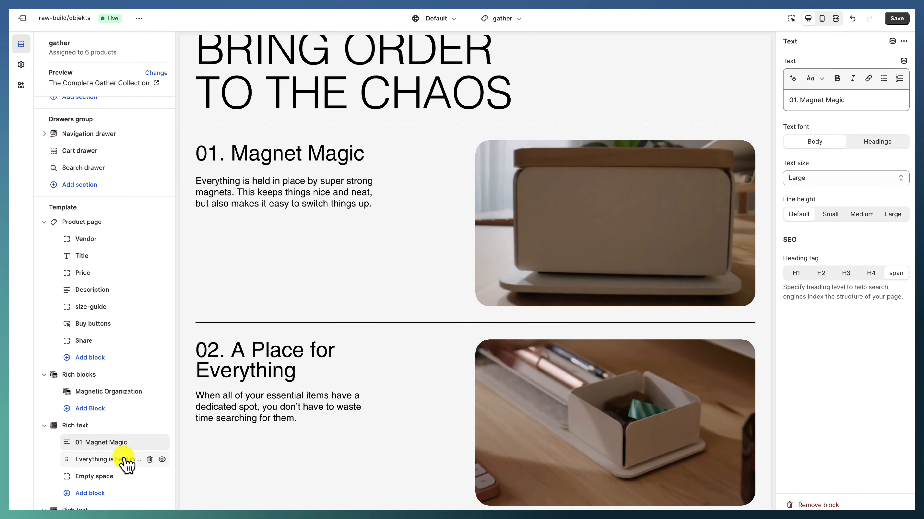
click(125, 461)
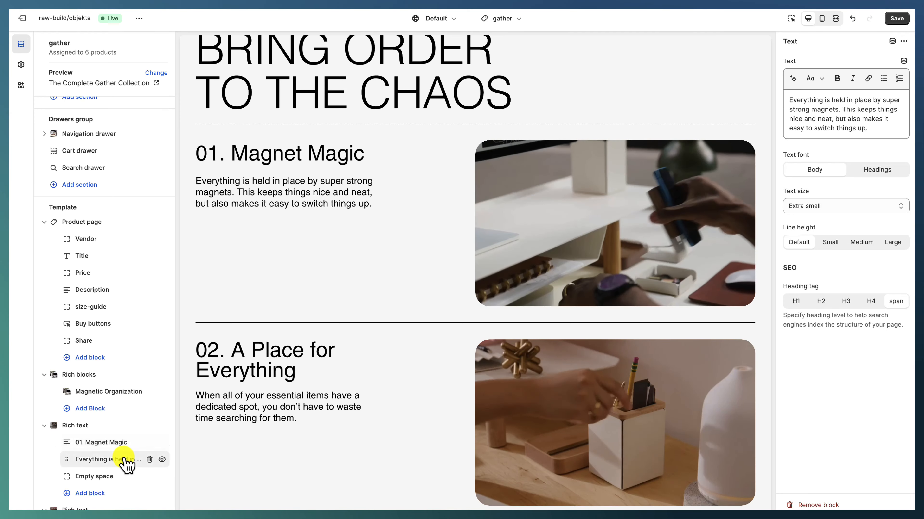
Step: Check the Empty space block's height options in the first Rich text section and look over the gather product page preview
click(113, 477)
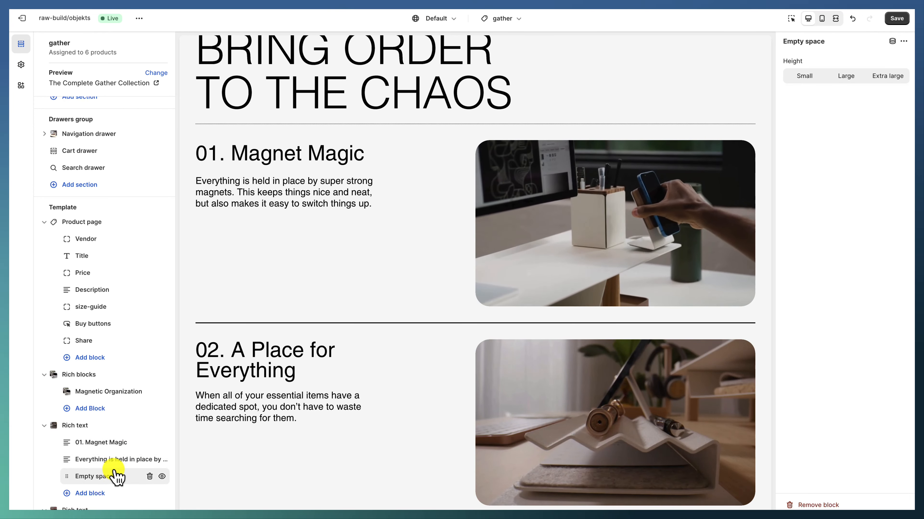
scroll(113, 470, down, 8)
scroll(289, 297, down, 15)
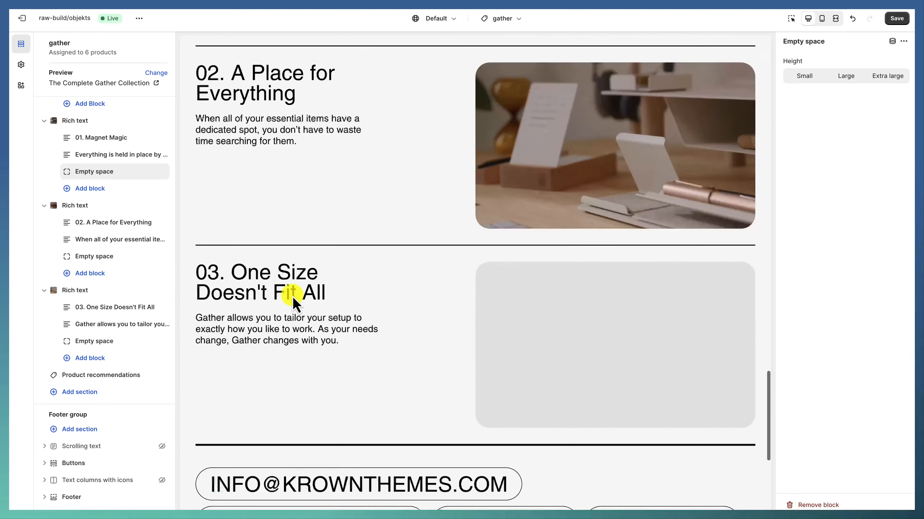
scroll(295, 304, up, 5)
scroll(294, 301, up, 15)
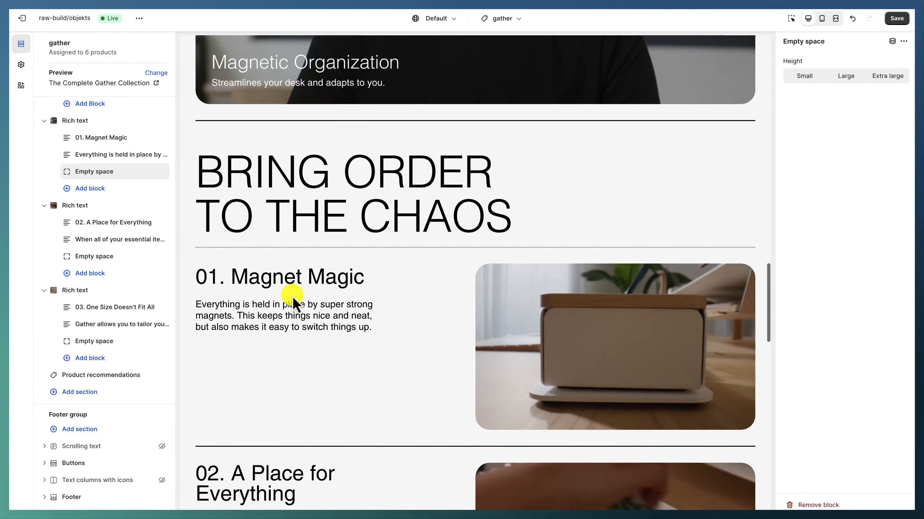
scroll(294, 302, down, 8)
scroll(315, 289, up, 15)
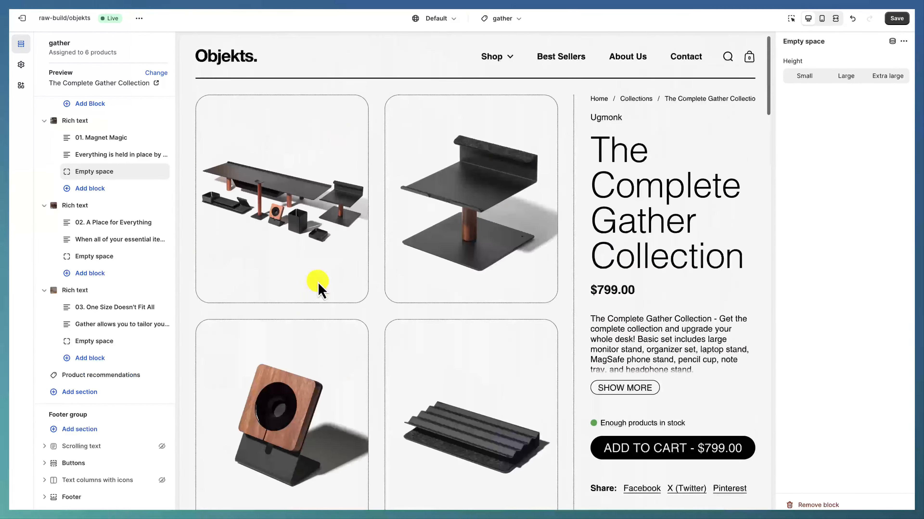
Step: Open the About Us page and view its Rich blocks section's heading, layout and typography settings and overlay text
click(622, 58)
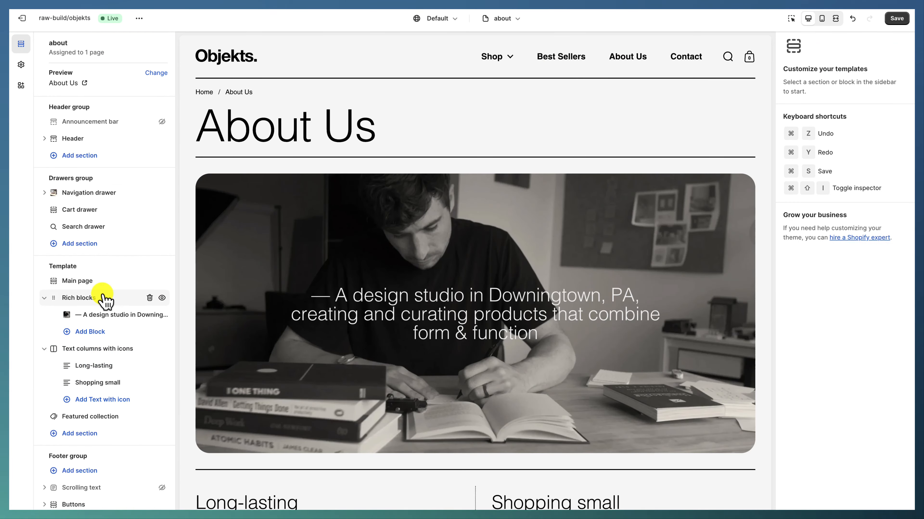
click(104, 298)
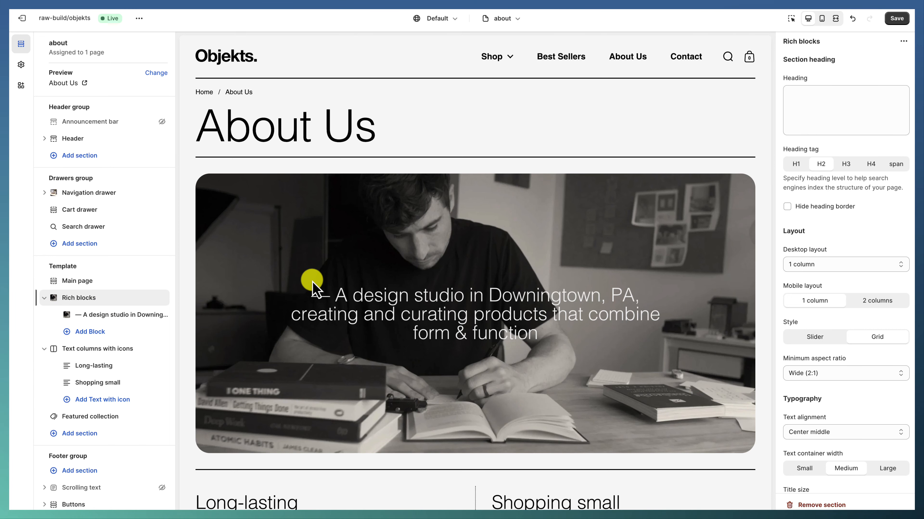
drag(313, 284, 553, 340)
click(553, 341)
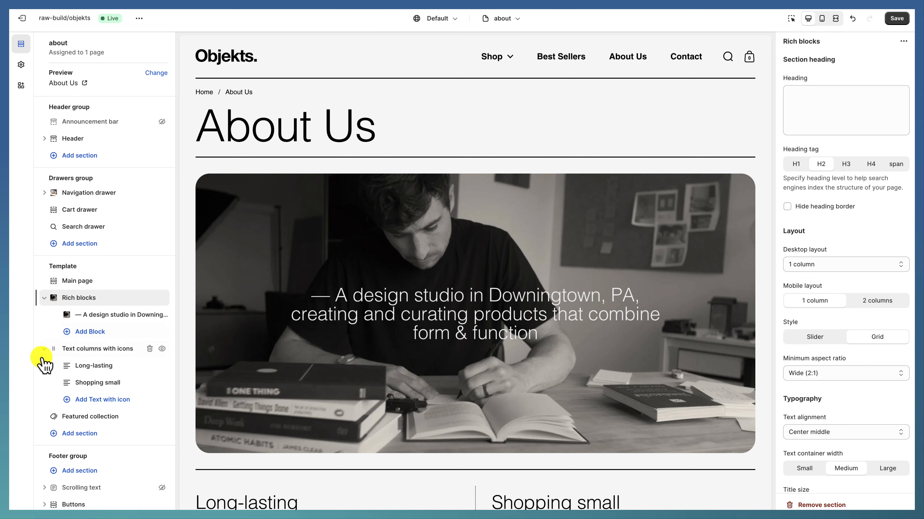
Step: Turn off Hide images/icons for the Text columns with icons section to preview its icons, and turn it back on
click(98, 354)
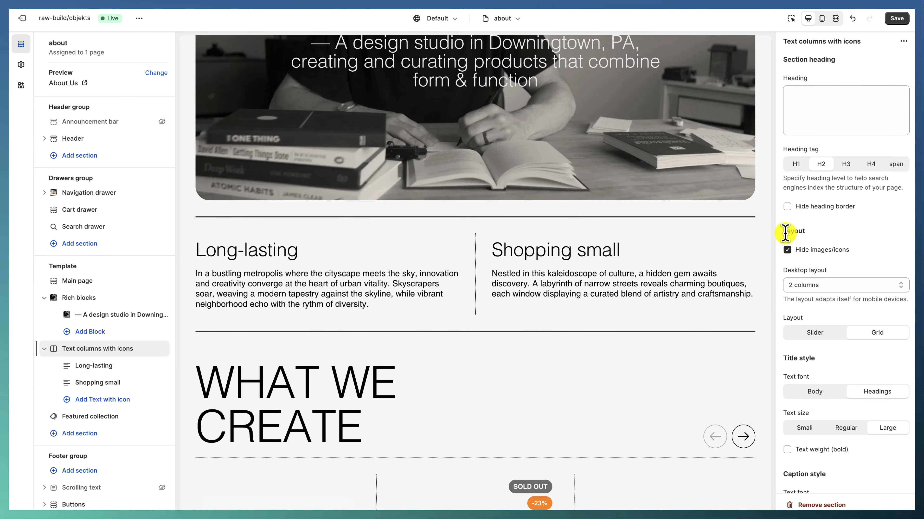
click(839, 250)
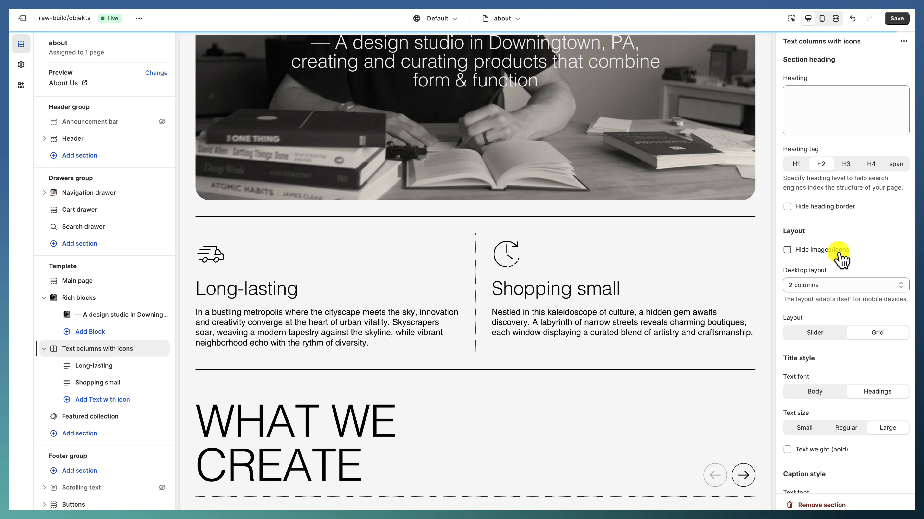
click(813, 250)
Step: Review the Long-lasting and Shopping small text columns and the rest of the About Us page down to the footer
drag(198, 244, 524, 290)
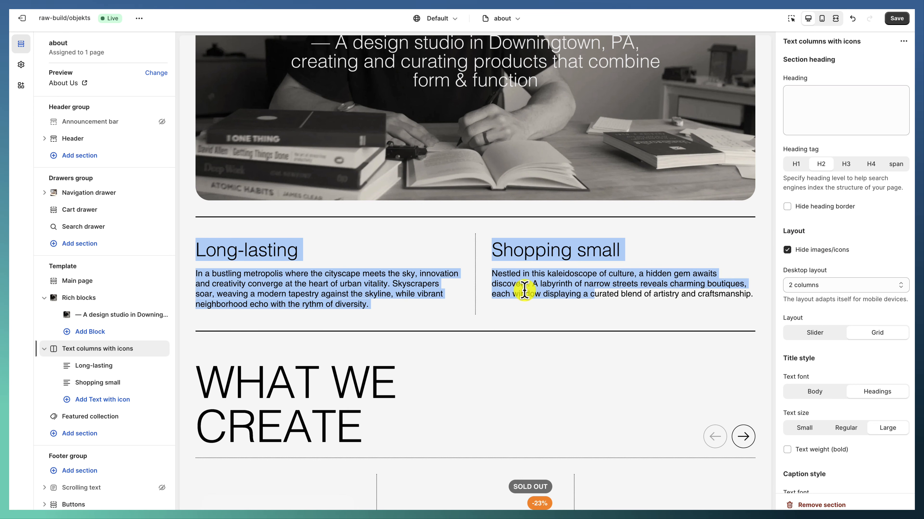
click(525, 290)
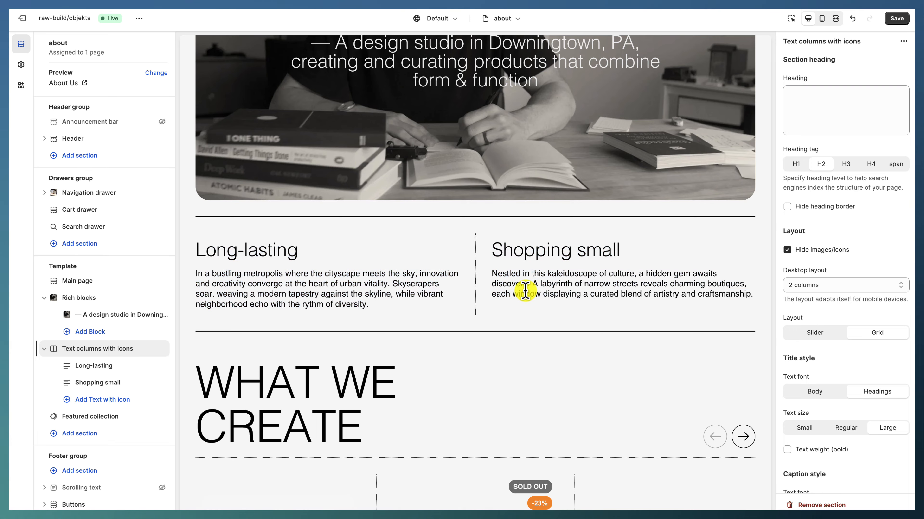
scroll(525, 290, down, 3)
scroll(526, 291, down, 13)
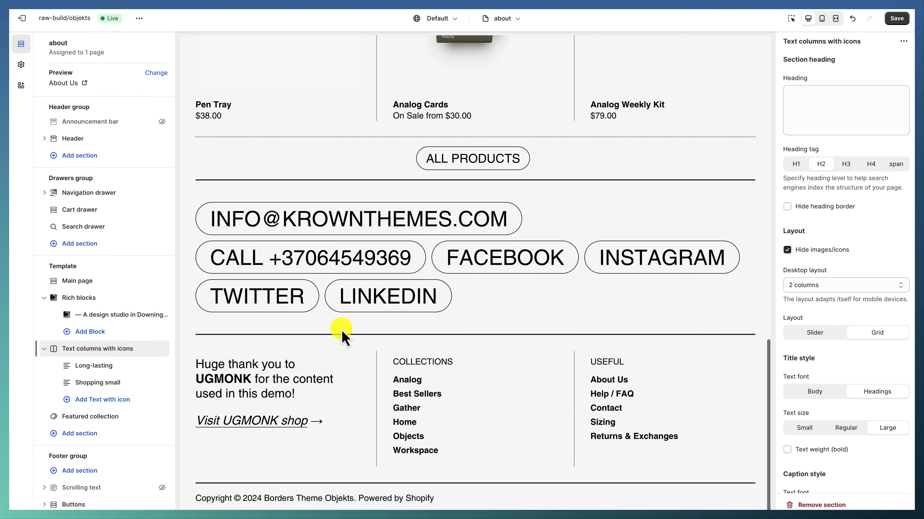
scroll(356, 329, up, 20)
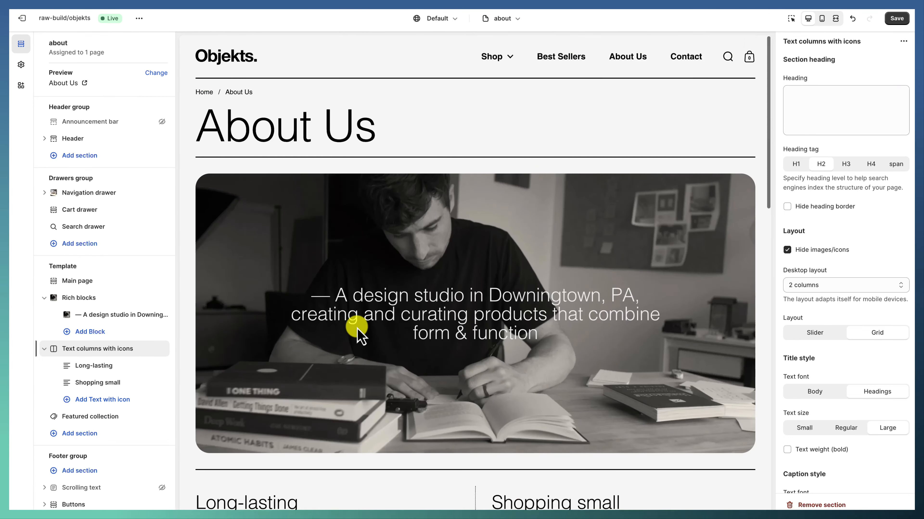
Step: Open the Contact page and look over its contact form and contact details
click(675, 58)
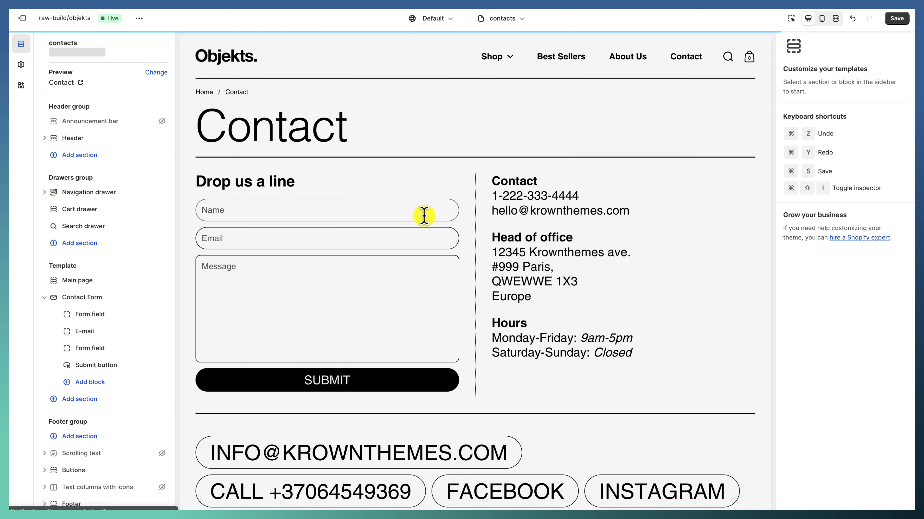
scroll(424, 215, down, 4)
scroll(424, 215, up, 4)
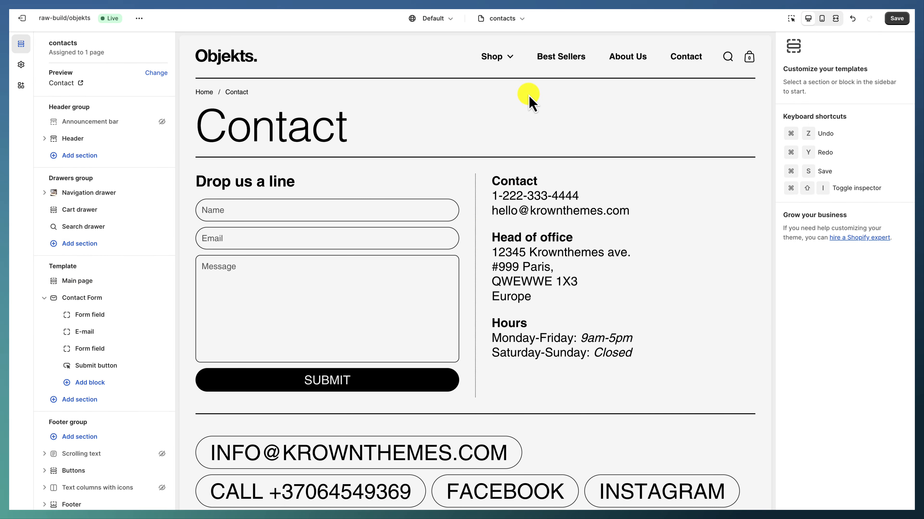